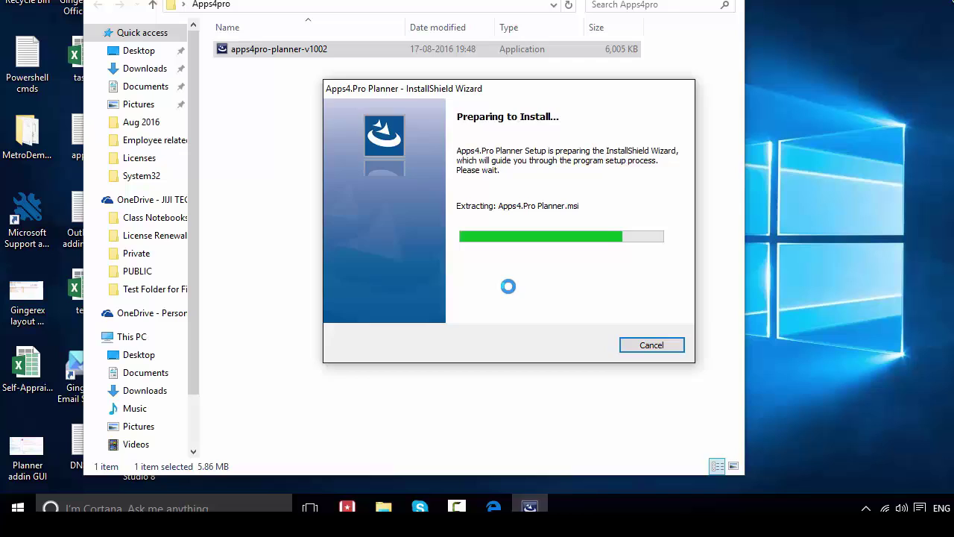
Step: Accept the licence terms, install Apps4.Pro Planner and finish the InstallShield wizard
{"action": "left_click", "coordinate": [581, 347]}
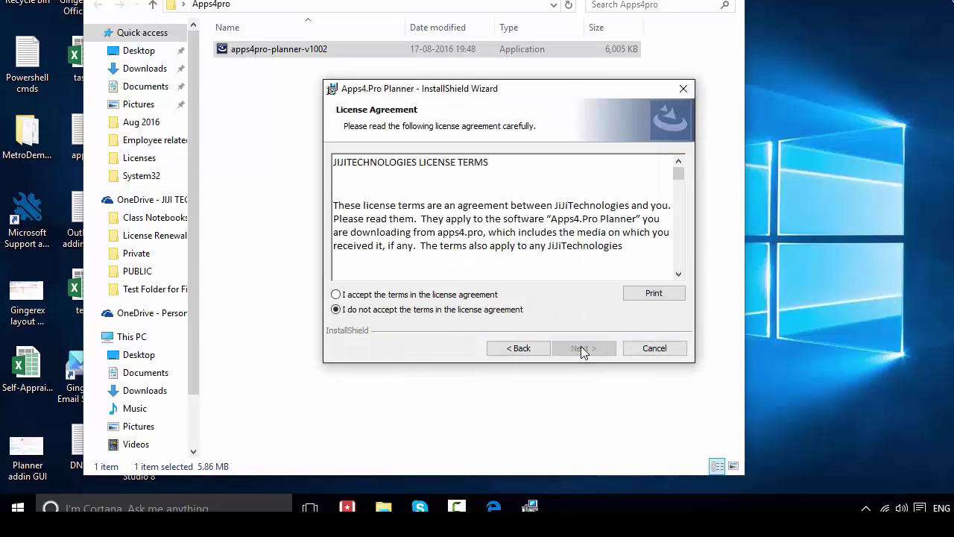
{"action": "left_click", "coordinate": [464, 297]}
{"action": "left_click", "coordinate": [561, 350]}
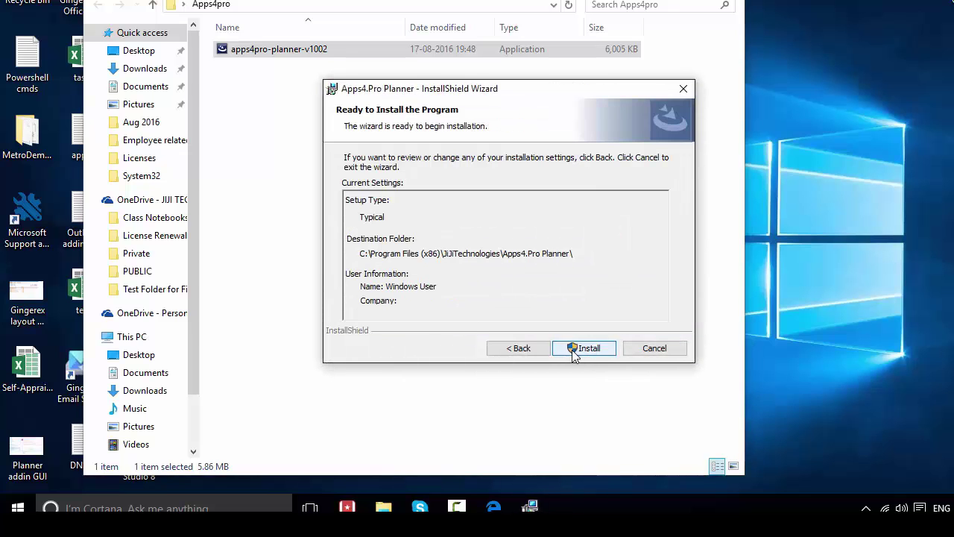
{"action": "left_click", "coordinate": [574, 350]}
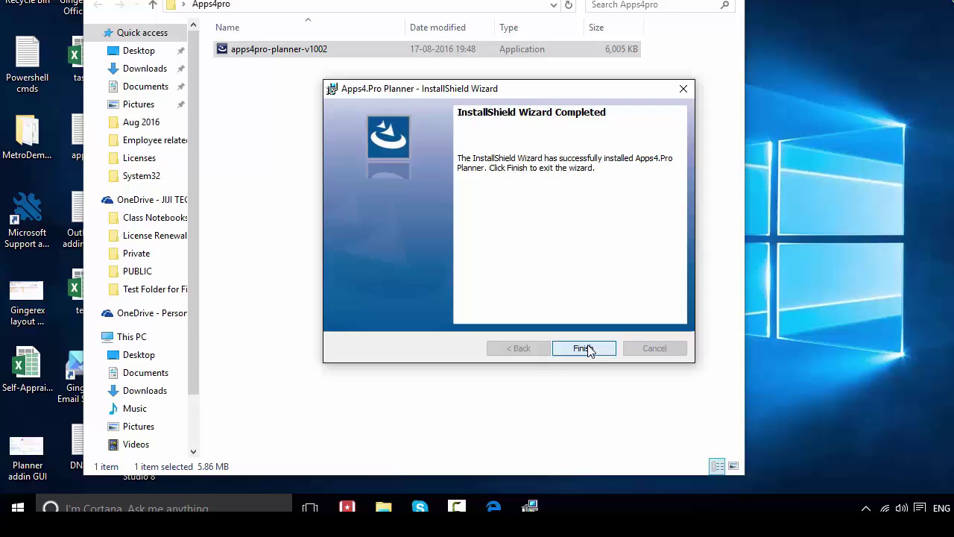
{"action": "left_click", "coordinate": [585, 349]}
Step: Sign the Apps4.Pro add-in in to Microsoft Planner using the first listed account
{"action": "key", "text": "Return"}
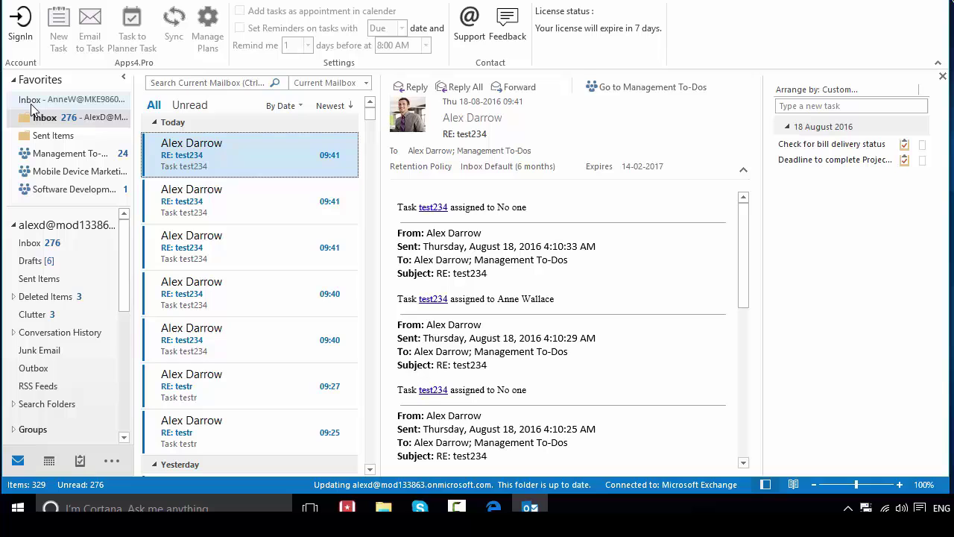
{"action": "left_click", "coordinate": [20, 32]}
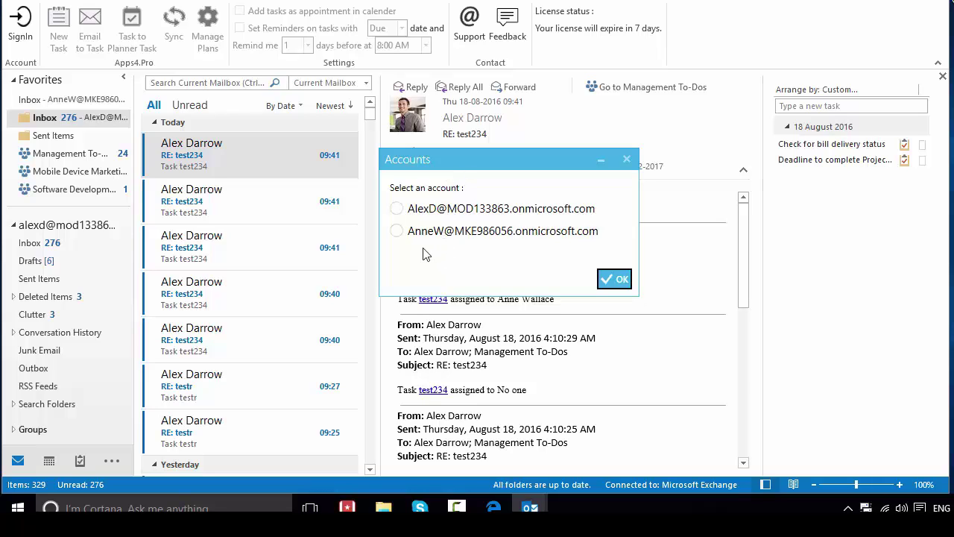
{"action": "left_click", "coordinate": [418, 210]}
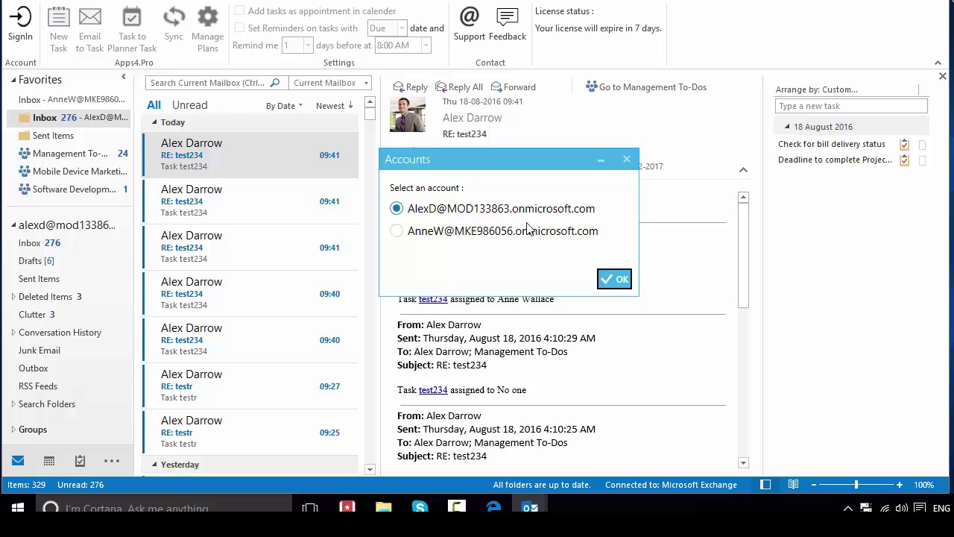
{"action": "left_click", "coordinate": [614, 279]}
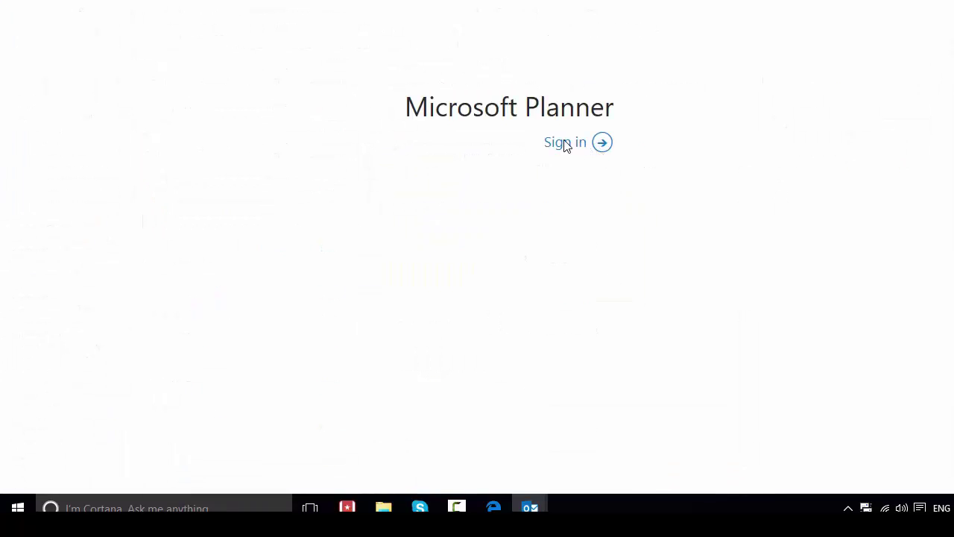
{"action": "left_click", "coordinate": [566, 143]}
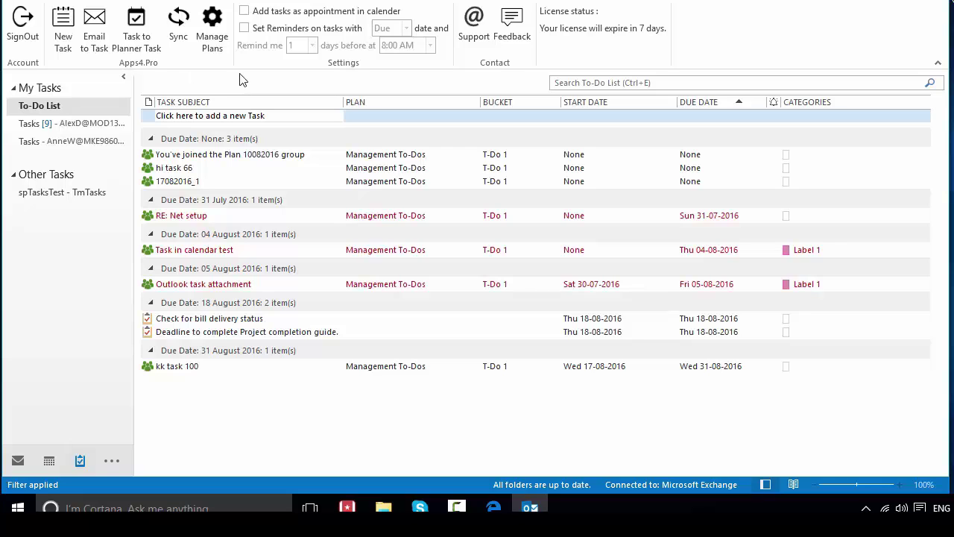
Step: Start a new Planner task named 'Complete payment process for audit', leaving assignees unchanged
{"action": "left_click", "coordinate": [63, 43]}
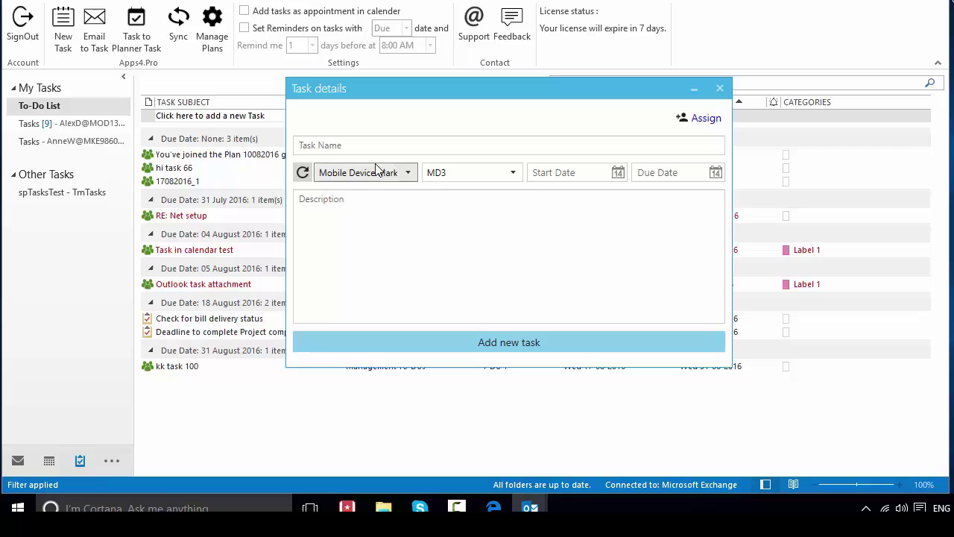
{"action": "left_click", "coordinate": [331, 147]}
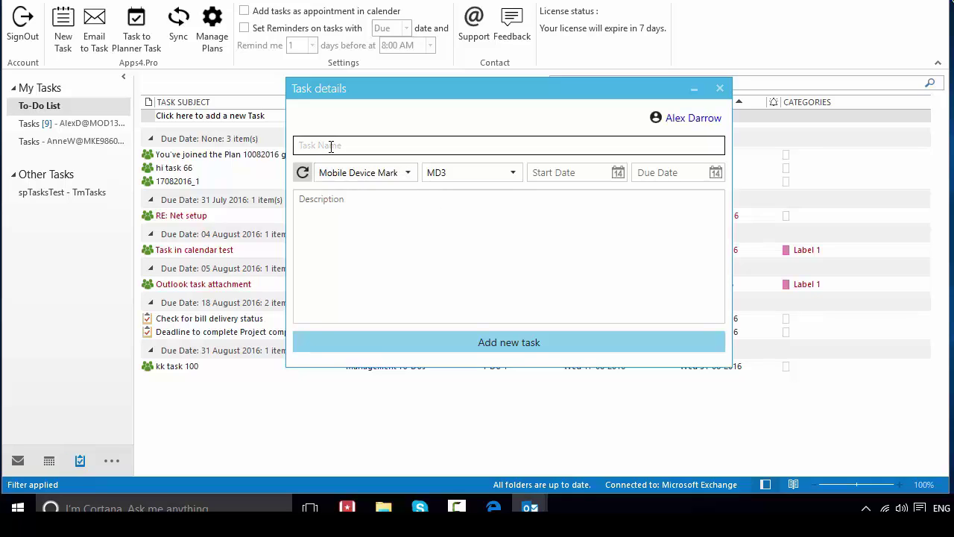
{"action": "type", "text": "Complete payment process for audit"}
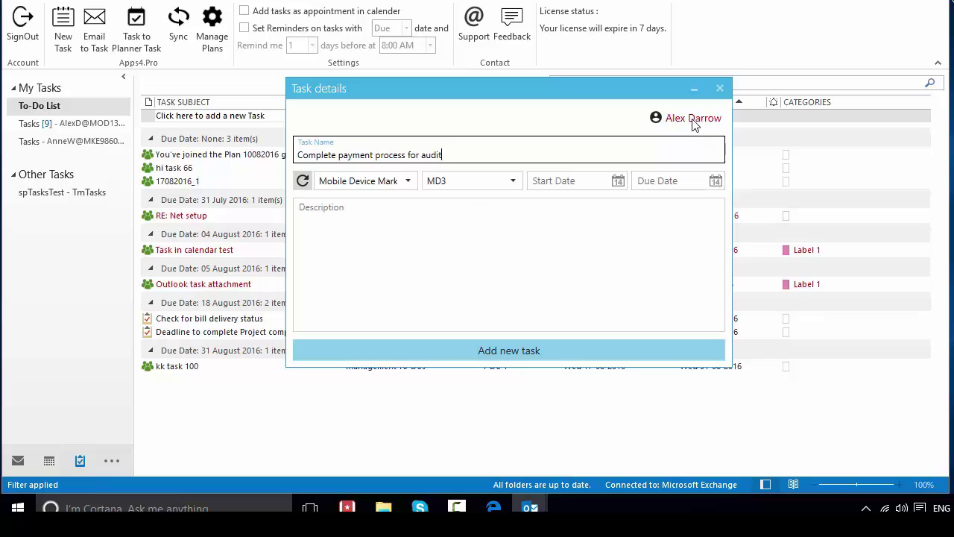
{"action": "left_click", "coordinate": [693, 120]}
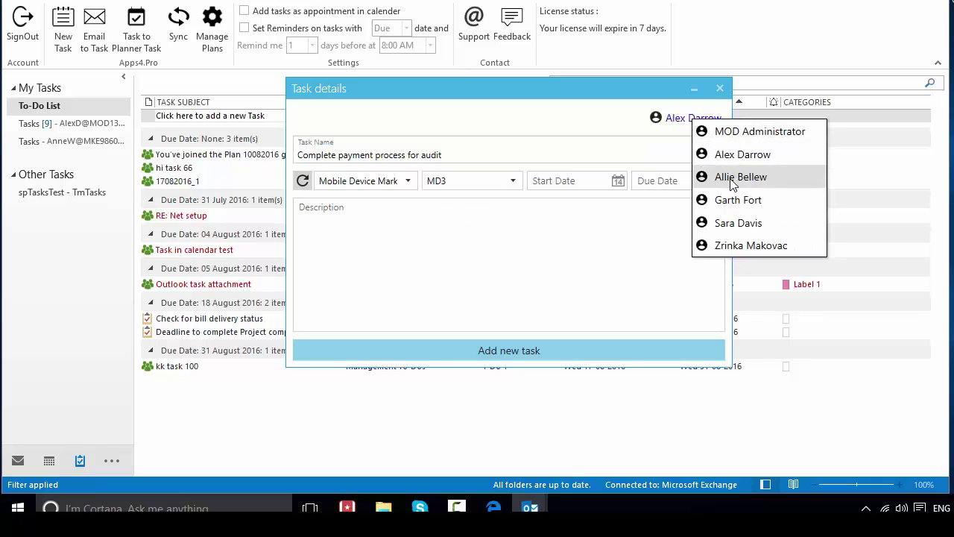
{"action": "left_click", "coordinate": [623, 127]}
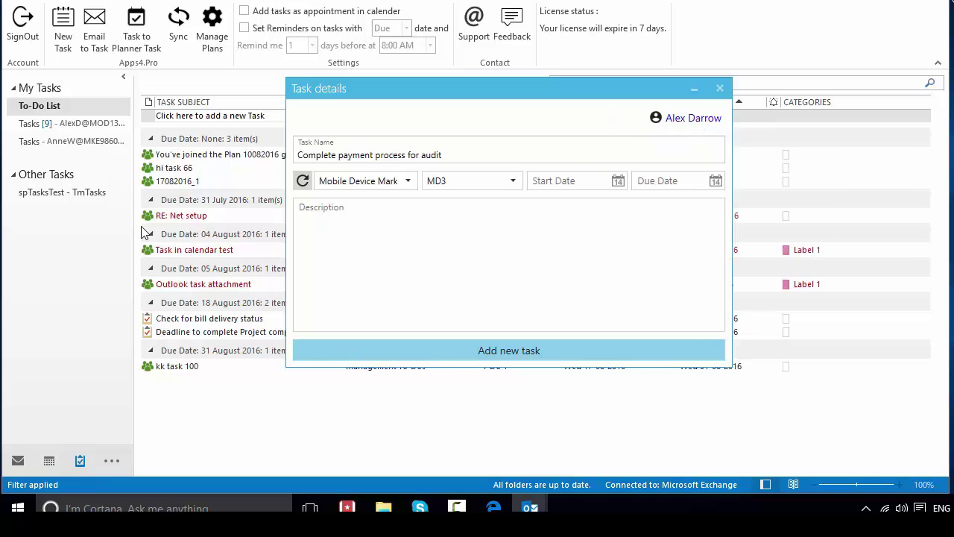
Step: Give the task start date 18 August and due date 20 August 2016, then add it
{"action": "left_click", "coordinate": [613, 181]}
{"action": "left_click", "coordinate": [615, 273]}
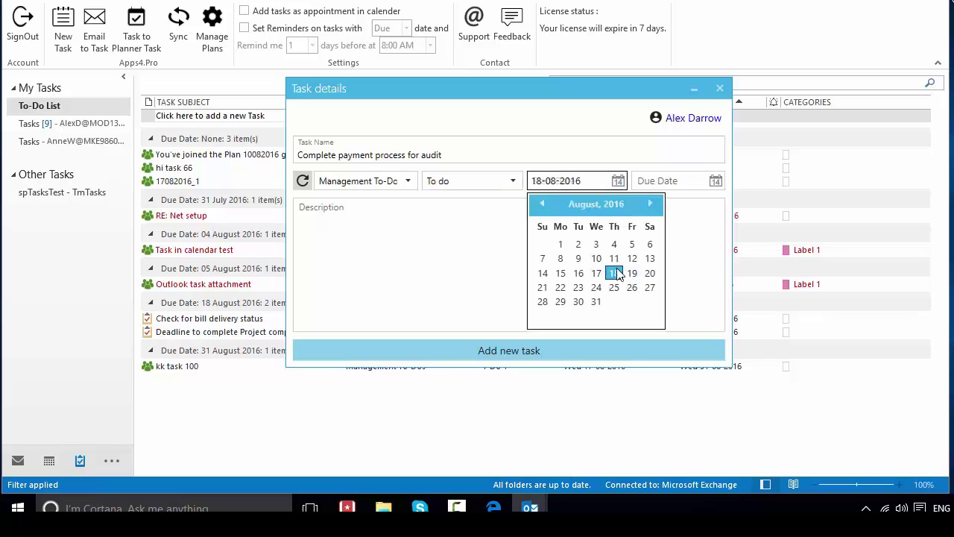
{"action": "left_click", "coordinate": [716, 181]}
{"action": "left_click", "coordinate": [752, 274]}
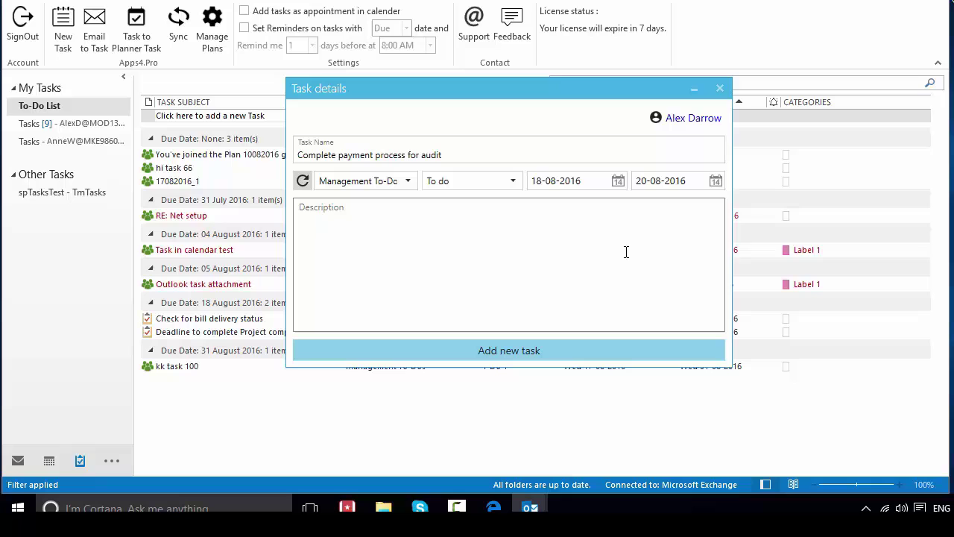
{"action": "left_click", "coordinate": [525, 232]}
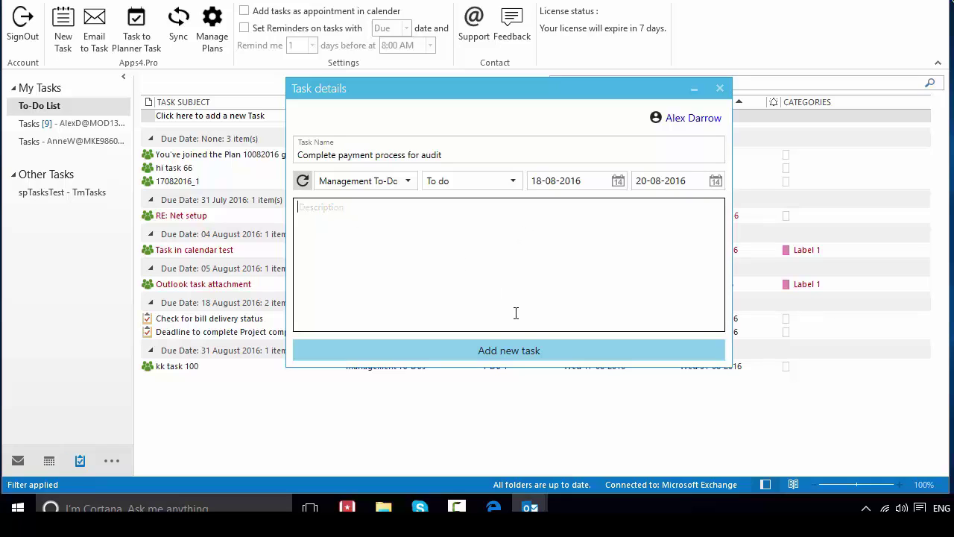
{"action": "left_click", "coordinate": [540, 355]}
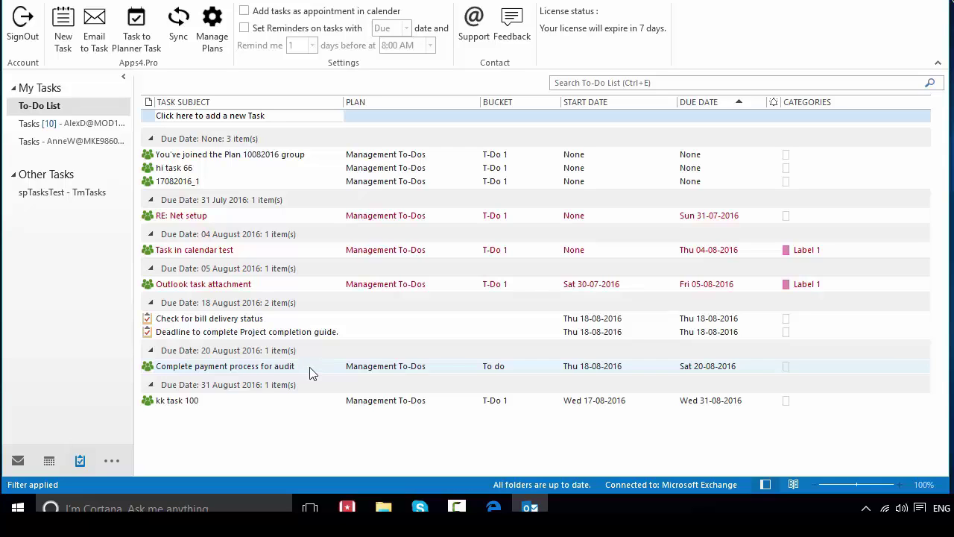
Step: Return to the mail inbox and show the Apps4.Pro ribbon commands
{"action": "key", "text": "ctrl+1"}
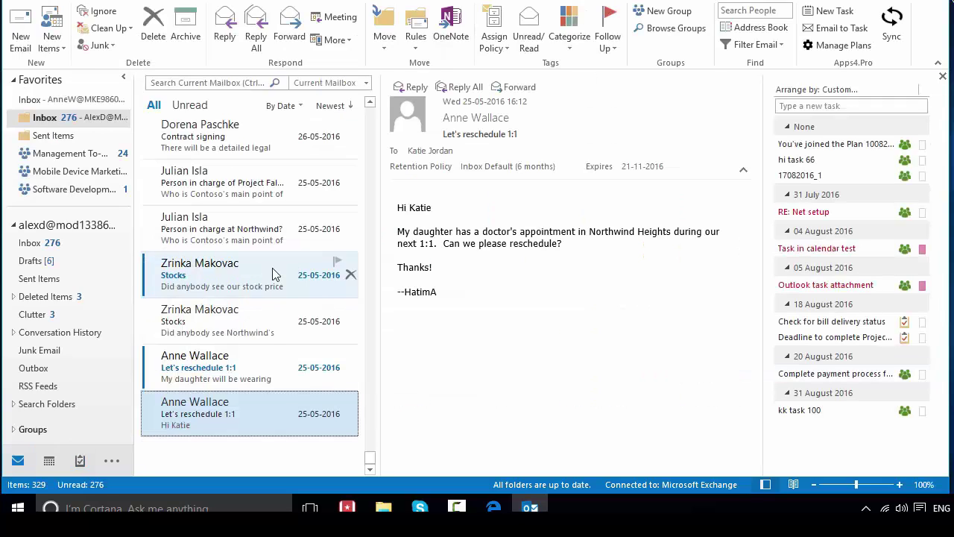
{"action": "left_click", "coordinate": [745, 1]}
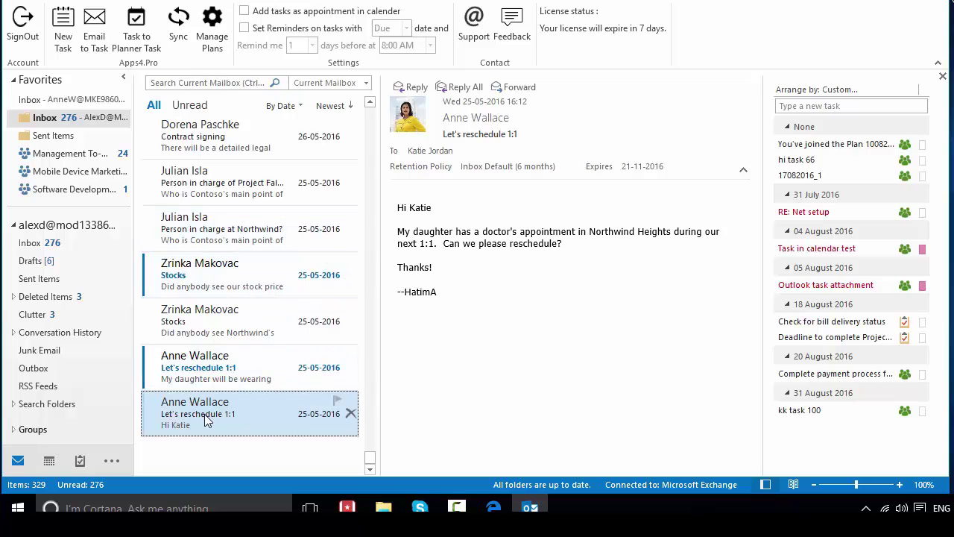
Step: Convert the 'Let's reschedule 1:1' email into a planner task dated 18–20 August 2016
{"action": "left_click", "coordinate": [96, 41]}
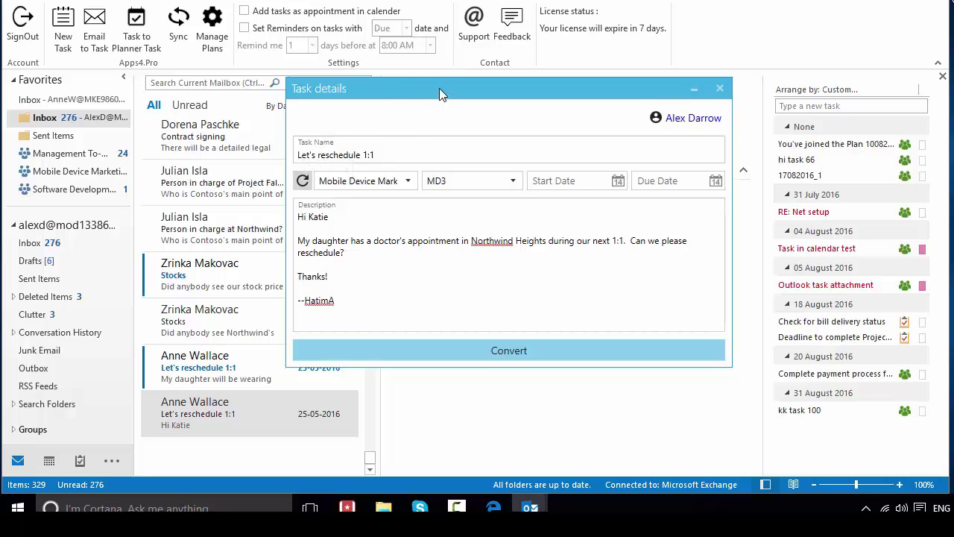
{"action": "mouse_move", "coordinate": [439, 88]}
{"action": "left_mouse_down"}
{"action": "mouse_move", "coordinate": [466, 284]}
{"action": "mouse_move", "coordinate": [496, 238]}
{"action": "left_mouse_up"}
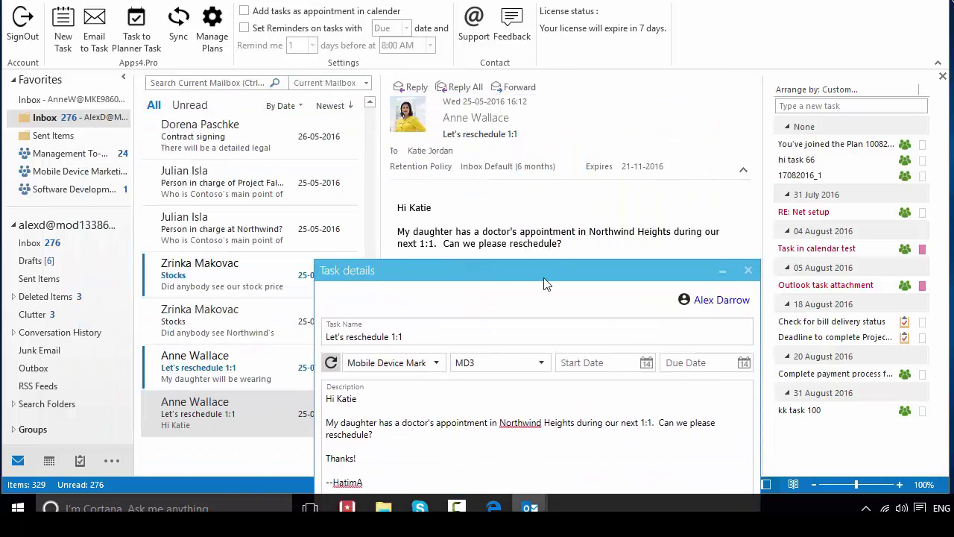
{"action": "left_click_drag", "start_coordinate": [544, 284], "coordinate": [490, 106]}
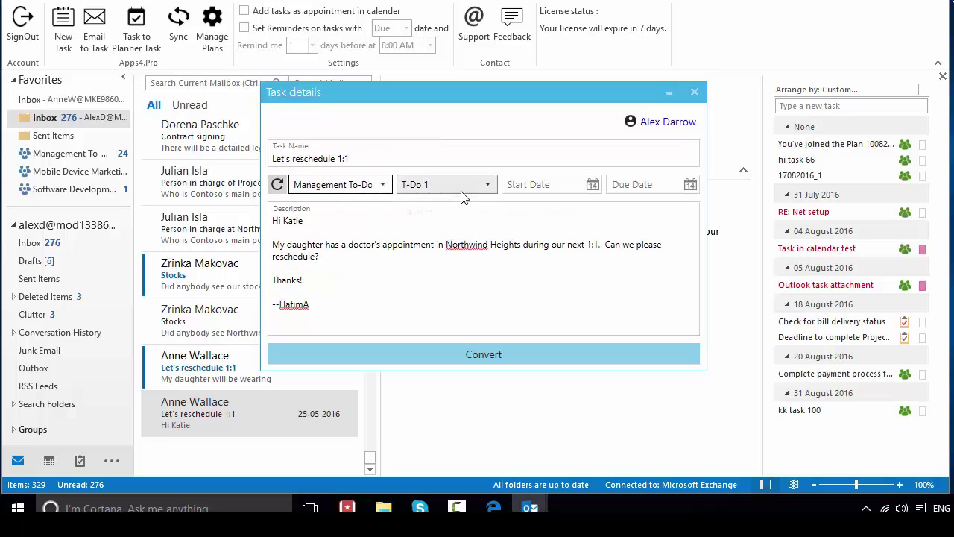
{"action": "left_click", "coordinate": [593, 184]}
{"action": "left_click", "coordinate": [590, 277]}
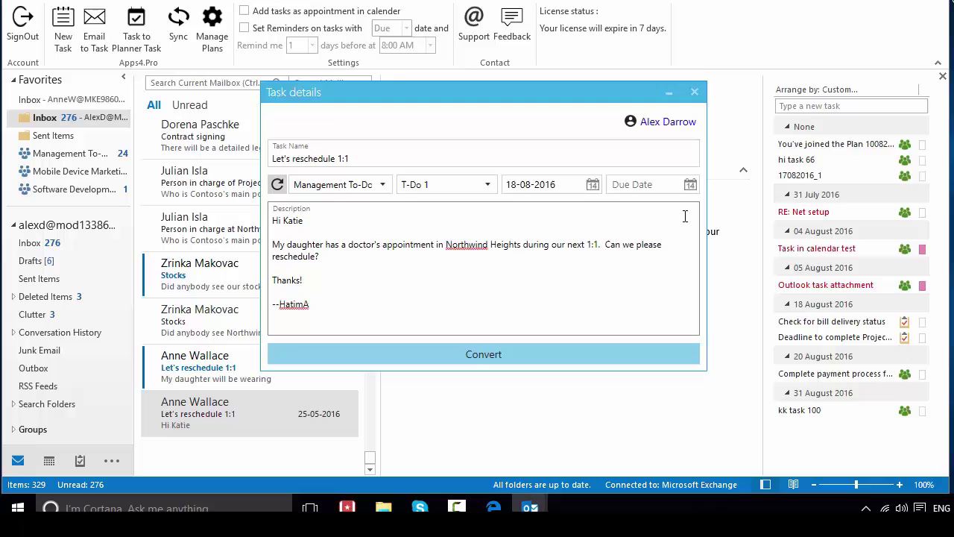
{"action": "left_click", "coordinate": [690, 184]}
{"action": "left_click", "coordinate": [727, 275]}
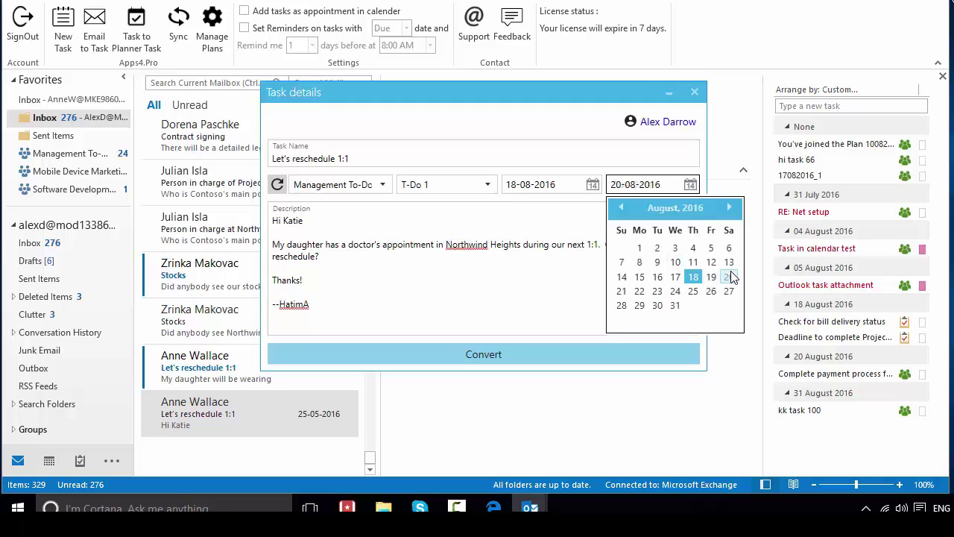
{"action": "left_click", "coordinate": [520, 358]}
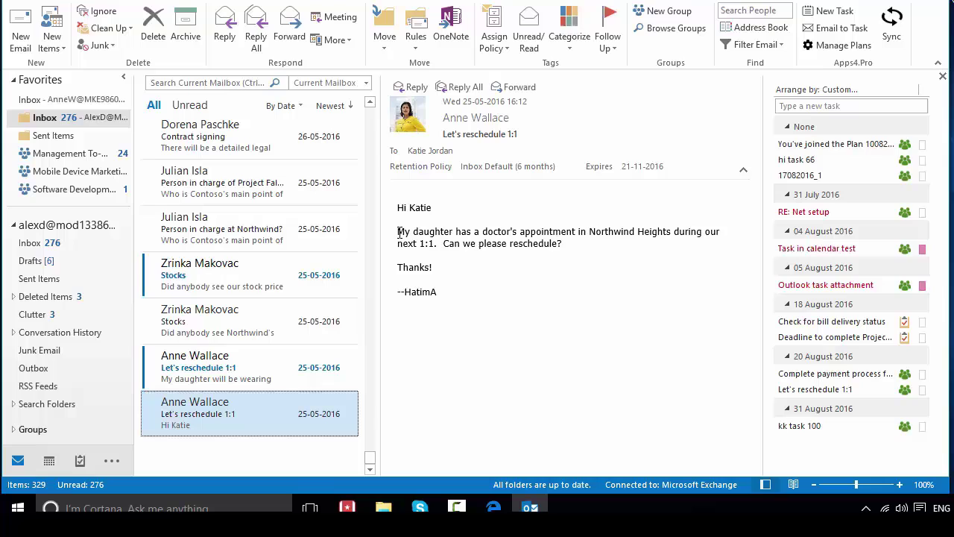
Step: Create a planner task from the email's doctor's-appointment sentence
{"action": "left_click_drag", "start_coordinate": [398, 232], "coordinate": [663, 230]}
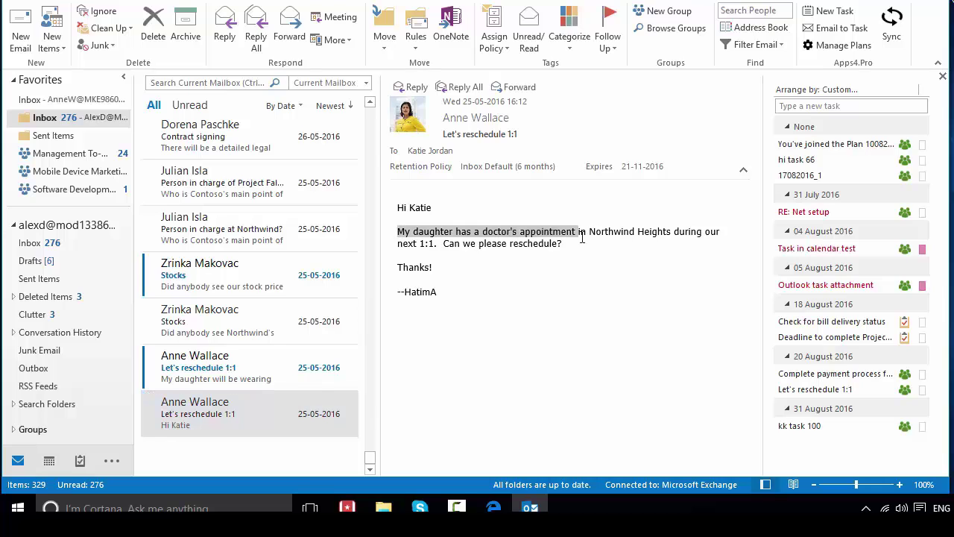
{"action": "right_click", "coordinate": [665, 234]}
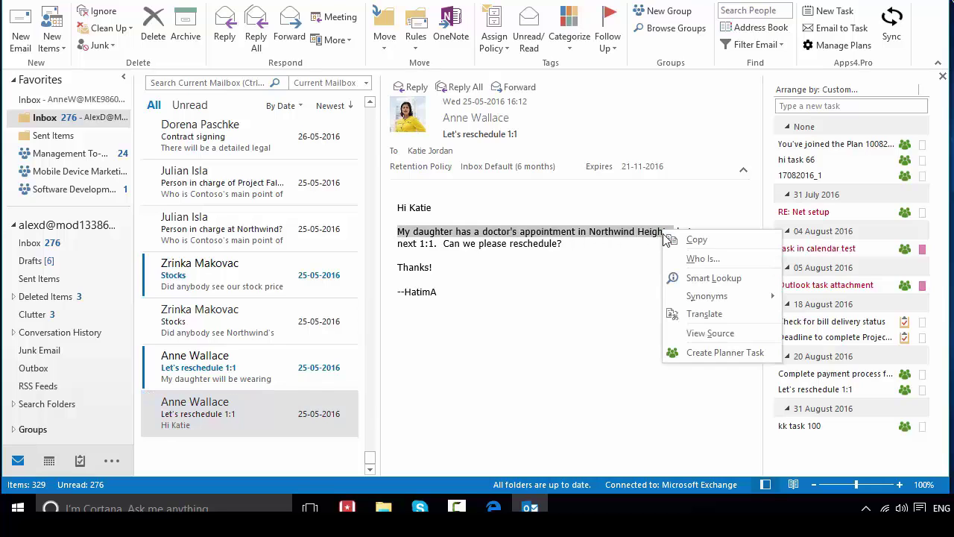
{"action": "left_click", "coordinate": [768, 356]}
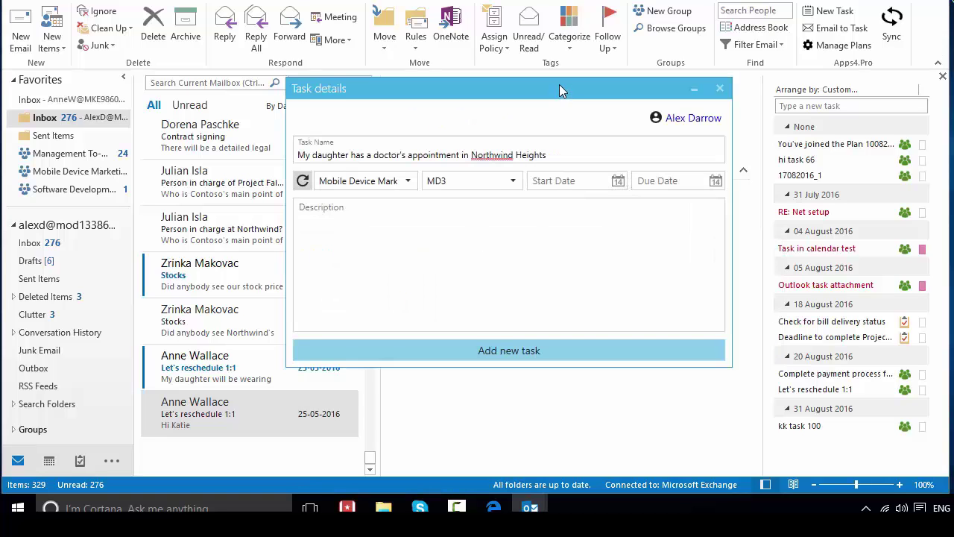
{"action": "mouse_move", "coordinate": [560, 89]}
{"action": "left_mouse_down"}
{"action": "mouse_move", "coordinate": [534, 200]}
{"action": "mouse_move", "coordinate": [495, 74]}
{"action": "left_mouse_up"}
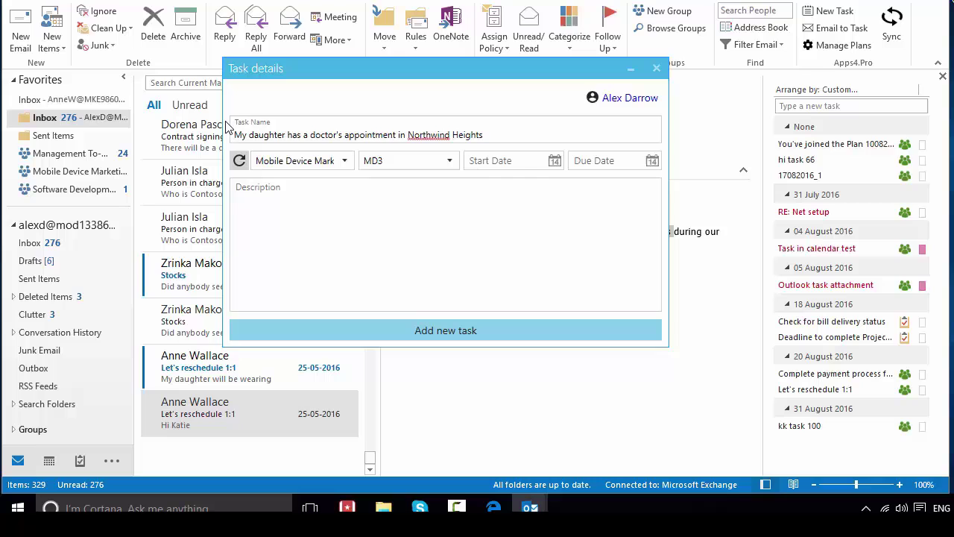
Step: Place the task in Management To-Dos, To do bucket, assign it to a teammate, and save
{"action": "left_click", "coordinate": [343, 161]}
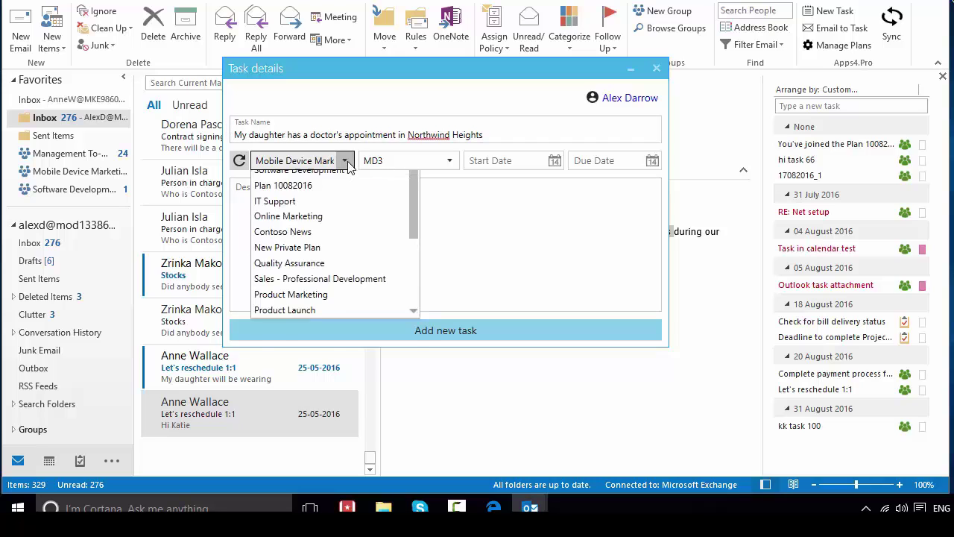
{"action": "left_click", "coordinate": [342, 196]}
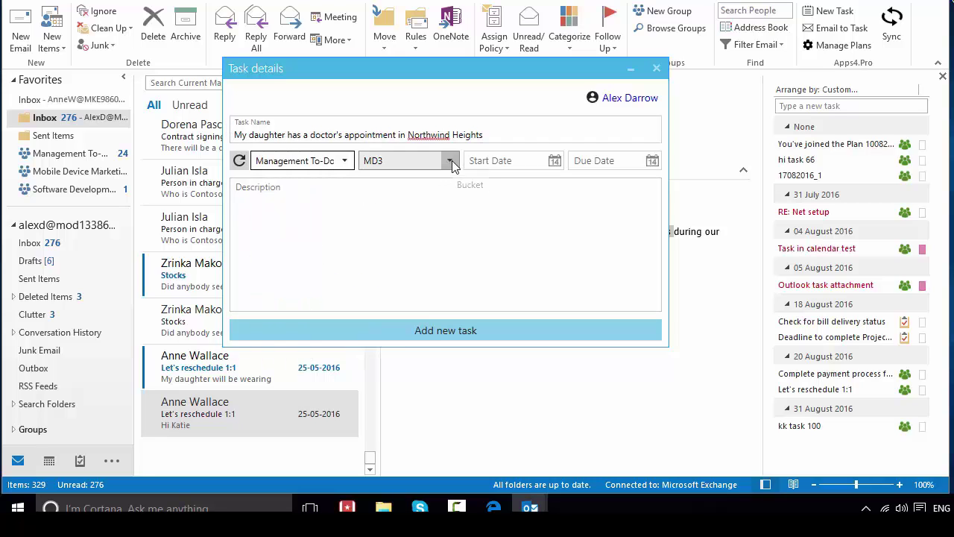
{"action": "left_click", "coordinate": [451, 164]}
{"action": "left_click", "coordinate": [437, 197]}
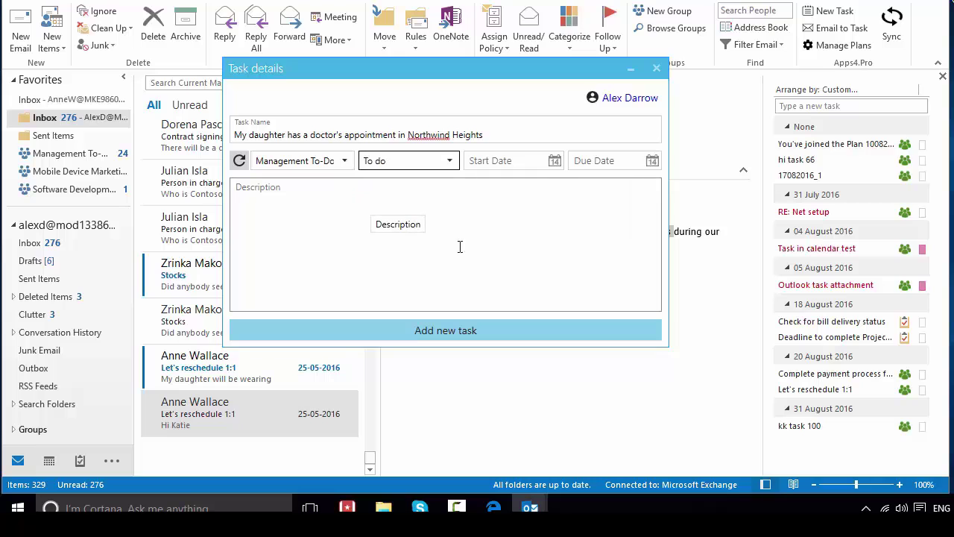
{"action": "left_click", "coordinate": [630, 101]}
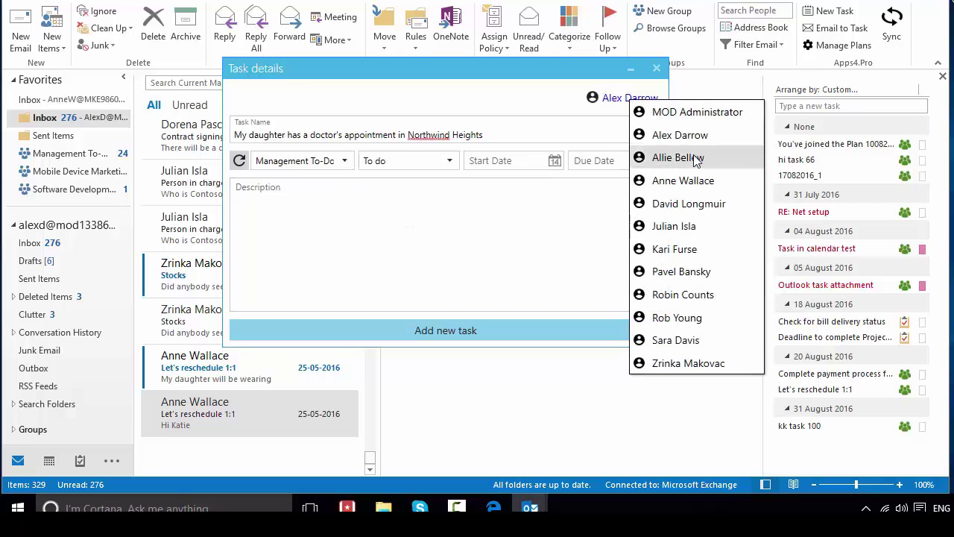
{"action": "left_click", "coordinate": [682, 181]}
{"action": "left_click", "coordinate": [511, 334]}
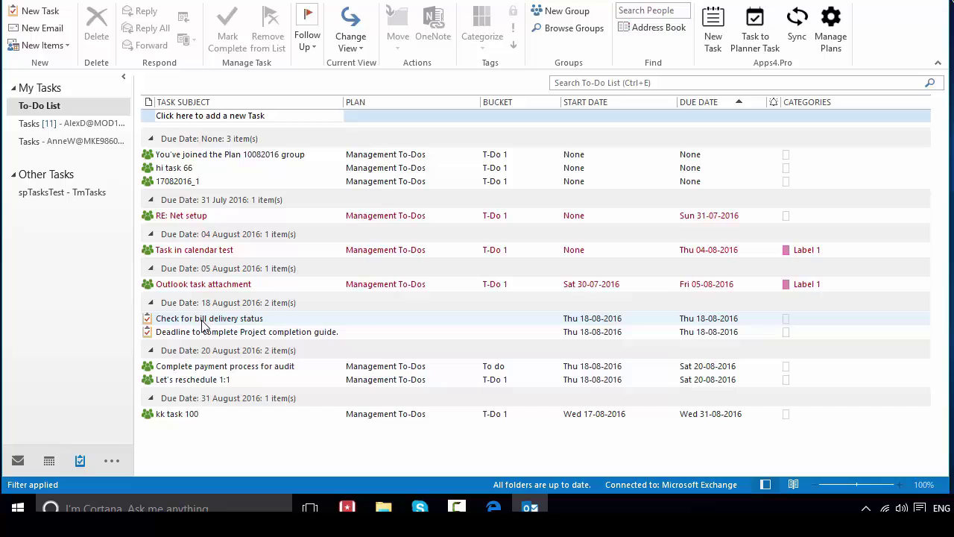
Step: Convert 'Check for bill delivery status' into a planner task in Management To-Dos, To do bucket
{"action": "right_click", "coordinate": [203, 325]}
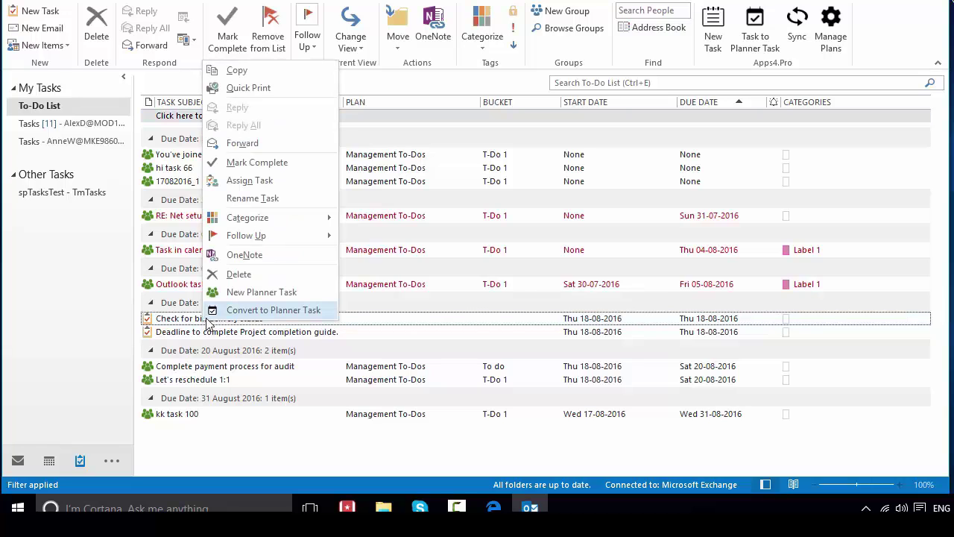
{"action": "left_click", "coordinate": [281, 310]}
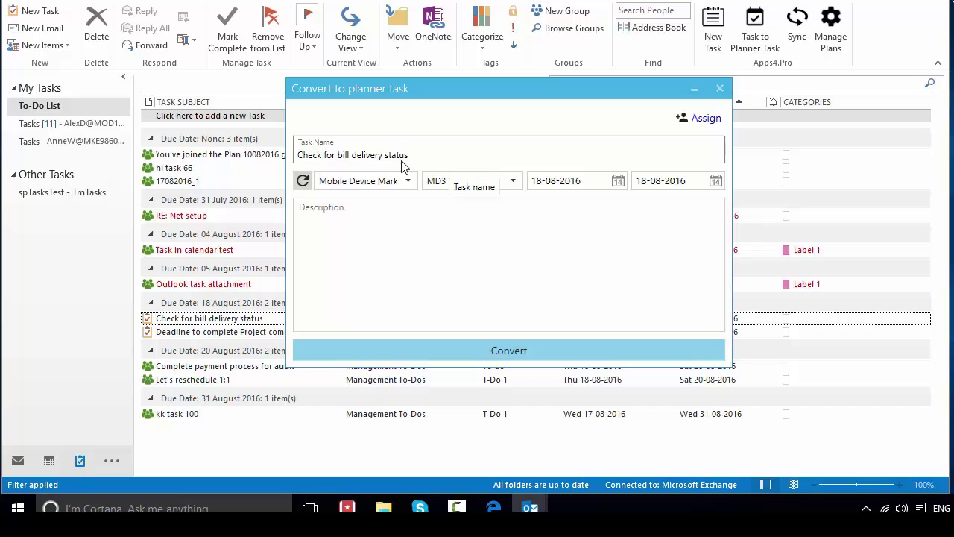
{"action": "left_click", "coordinate": [407, 182]}
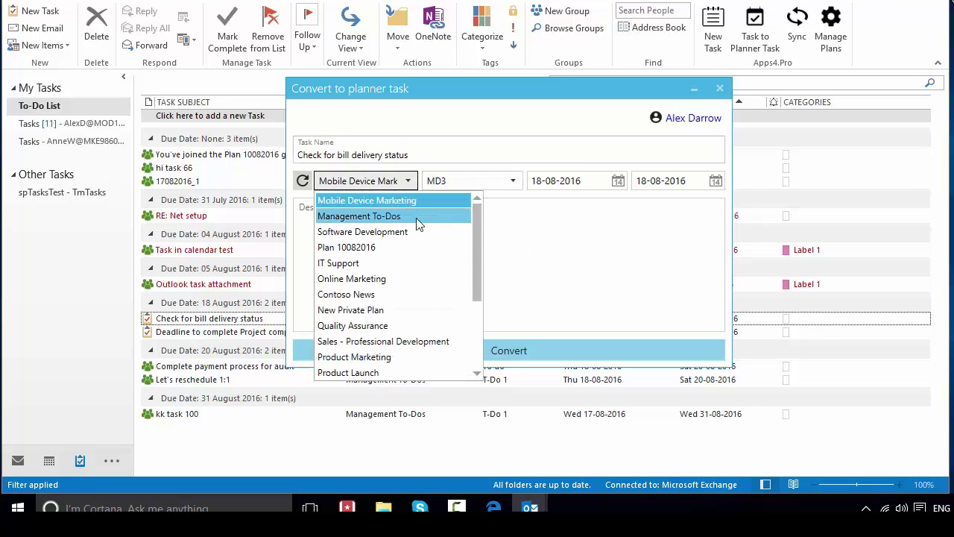
{"action": "left_click", "coordinate": [418, 217]}
{"action": "left_click", "coordinate": [500, 181]}
{"action": "left_click", "coordinate": [481, 216]}
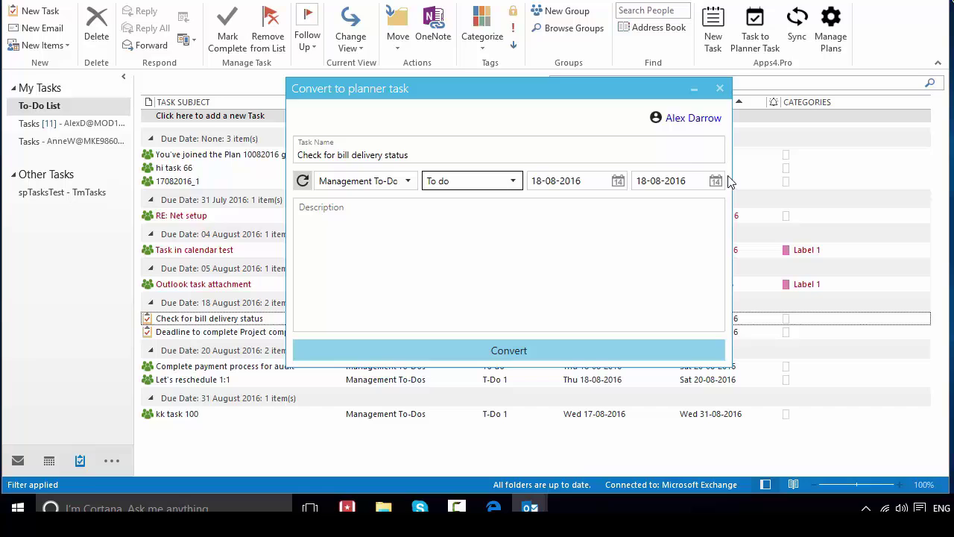
{"action": "left_click", "coordinate": [580, 356]}
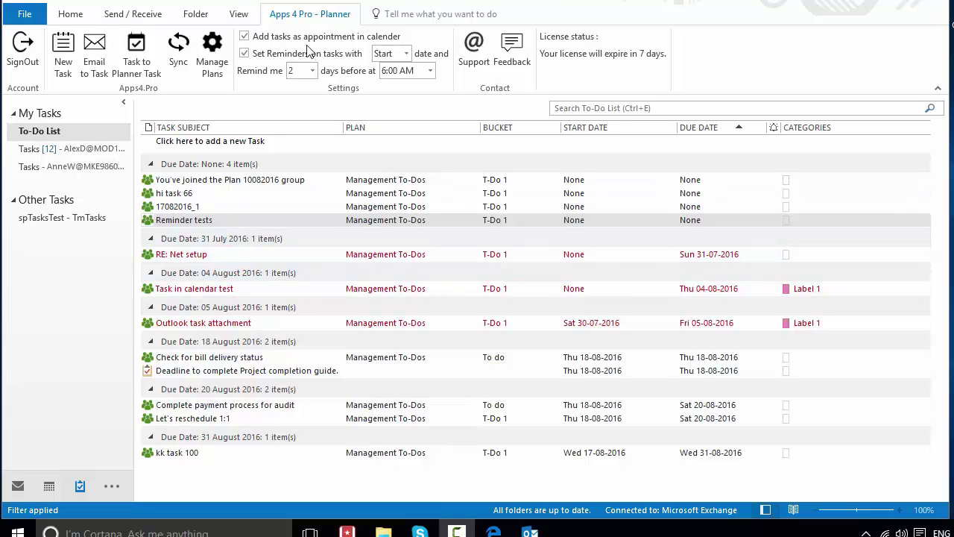
Step: Start a new planner task named 'Reminder test1'
{"action": "left_click", "coordinate": [64, 53]}
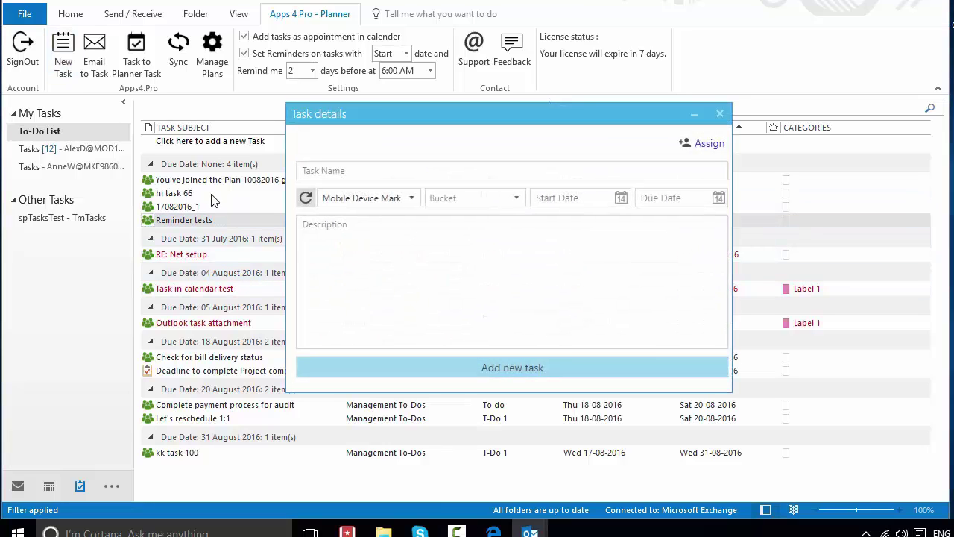
{"action": "left_click", "coordinate": [378, 166]}
{"action": "type", "text": "Reminder test1"}
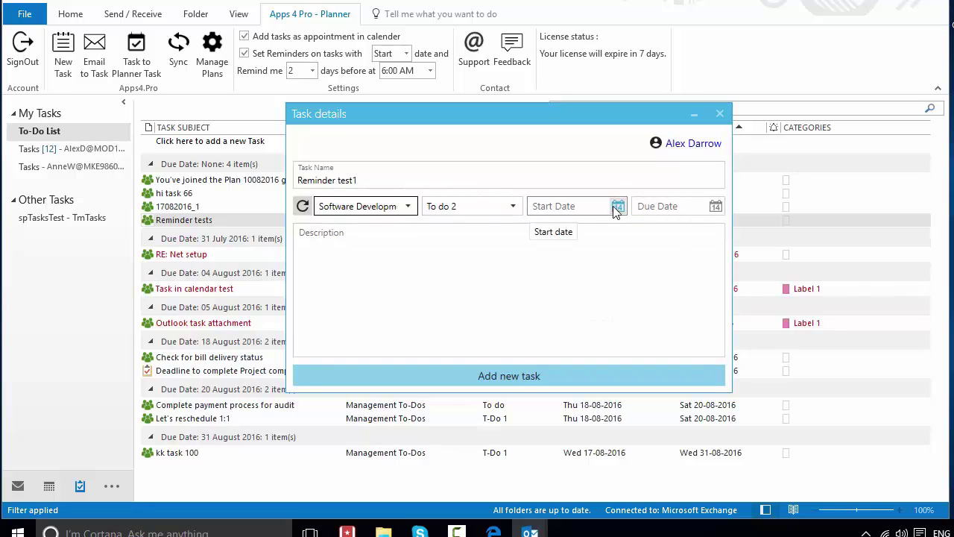
Step: Date it 19–20 August, save it, and select its Friday 19 appointment in the calendar
{"action": "left_click", "coordinate": [618, 205]}
{"action": "left_click", "coordinate": [631, 299]}
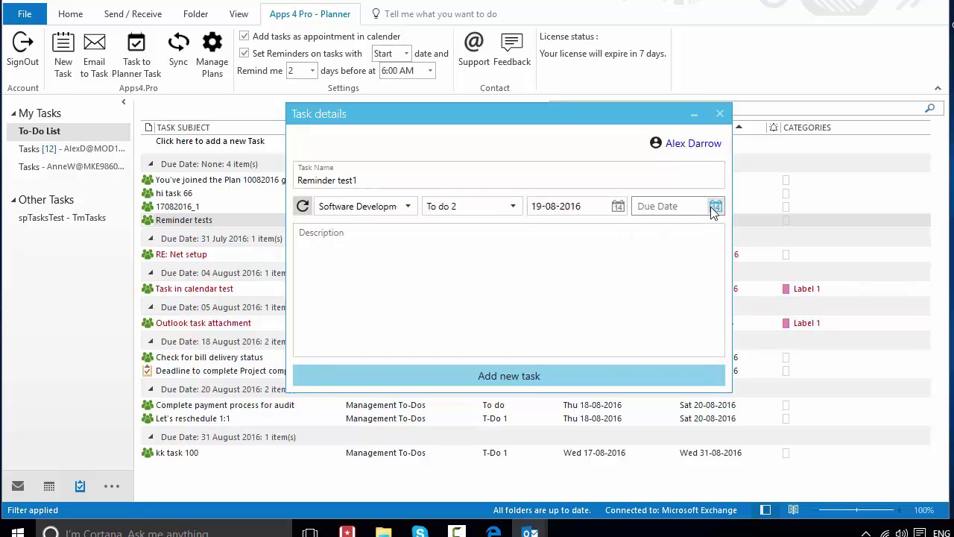
{"action": "left_click", "coordinate": [715, 206]}
{"action": "left_click", "coordinate": [754, 298]}
{"action": "left_click", "coordinate": [526, 378]}
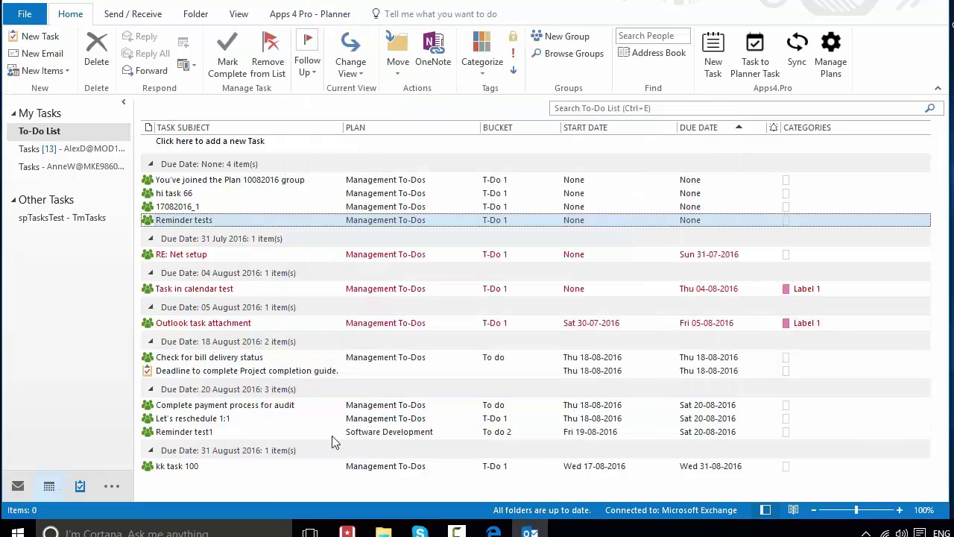
{"action": "left_click", "coordinate": [49, 486]}
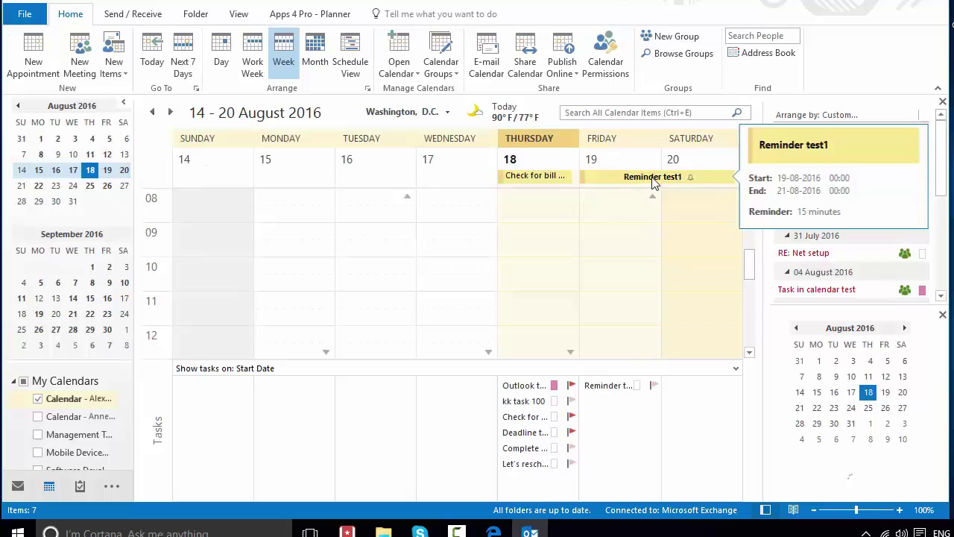
{"action": "left_click", "coordinate": [654, 180]}
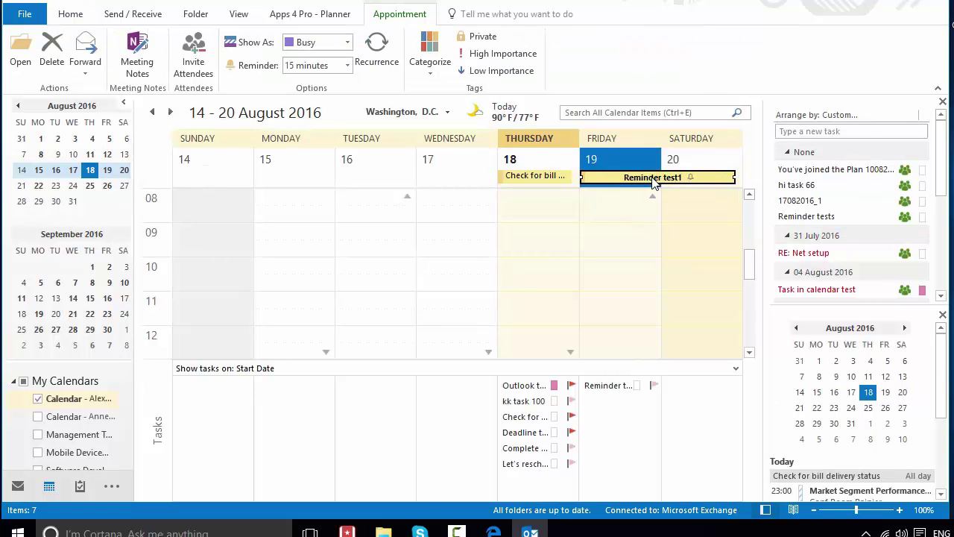
Step: Open the Reminder test1 appointment and review its Planner bucket, categories and assignee
{"action": "double_click", "coordinate": [651, 180]}
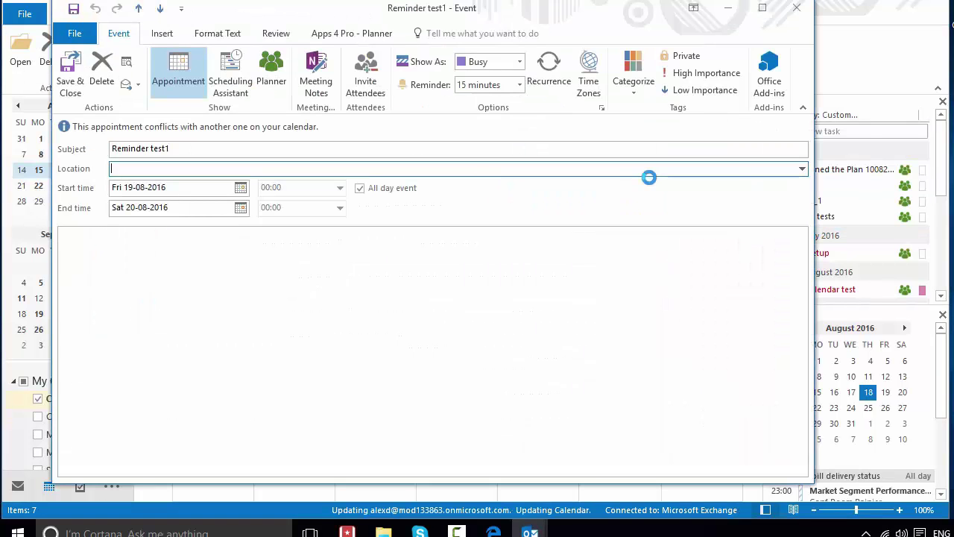
{"action": "left_click", "coordinate": [273, 70]}
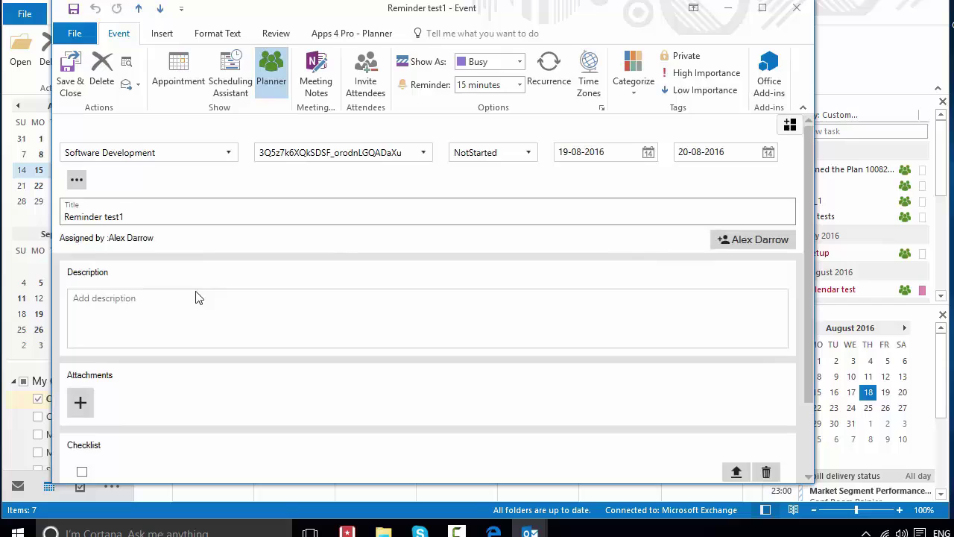
{"action": "left_click", "coordinate": [790, 124]}
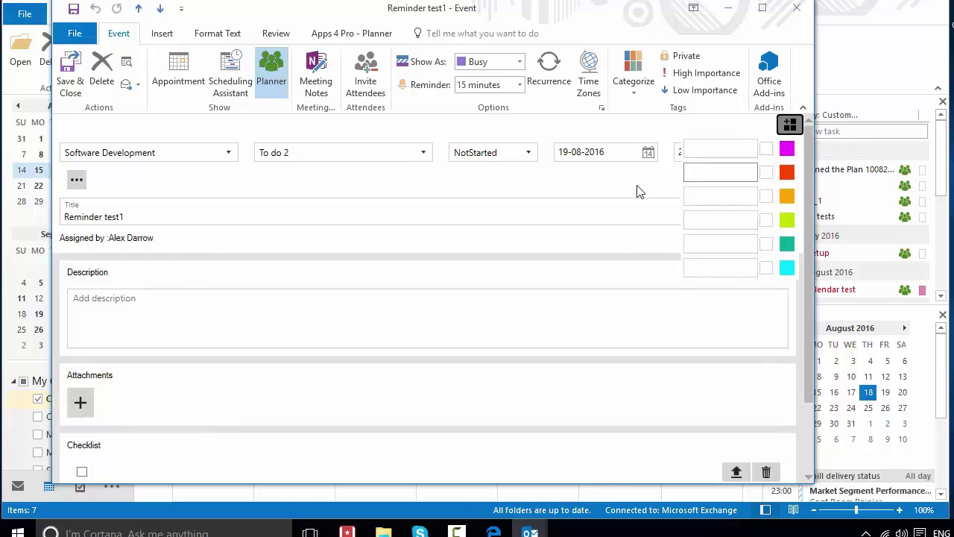
{"action": "left_click", "coordinate": [531, 184]}
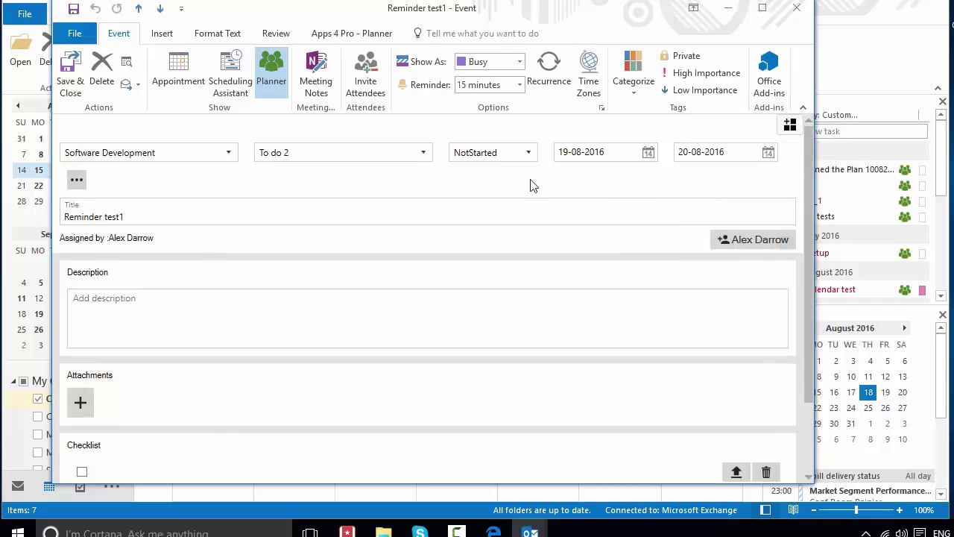
{"action": "left_click", "coordinate": [750, 240]}
{"action": "left_click", "coordinate": [751, 216]}
{"action": "left_click_drag", "start_coordinate": [812, 195], "coordinate": [793, 283]}
Step: Check the task description and comment fields, then save and close the appointment
{"action": "left_click", "coordinate": [160, 216]}
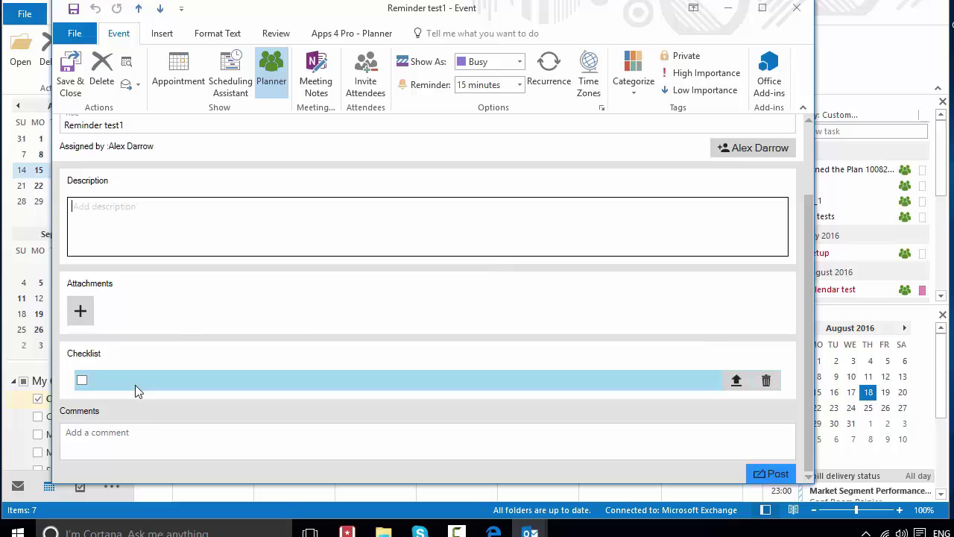
{"action": "left_click", "coordinate": [154, 442]}
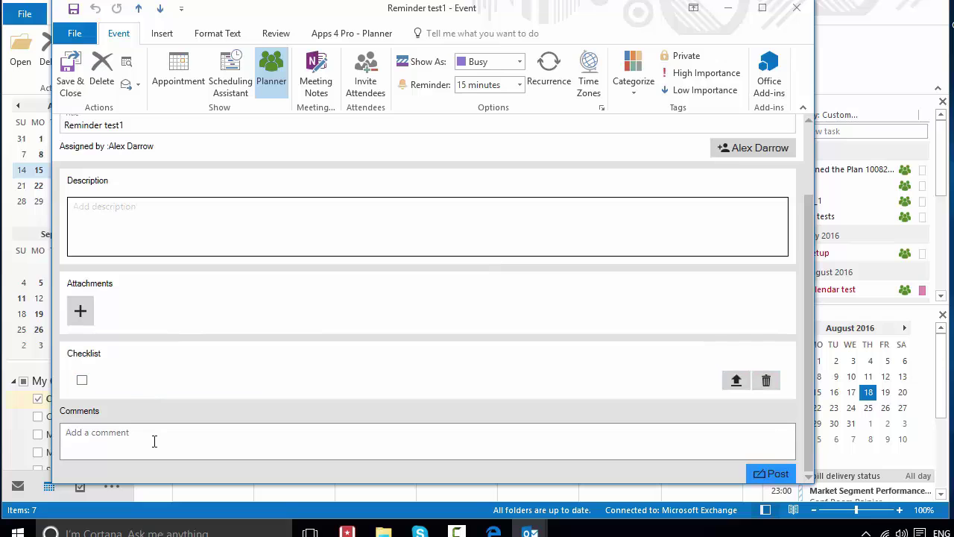
{"action": "left_click", "coordinate": [70, 97]}
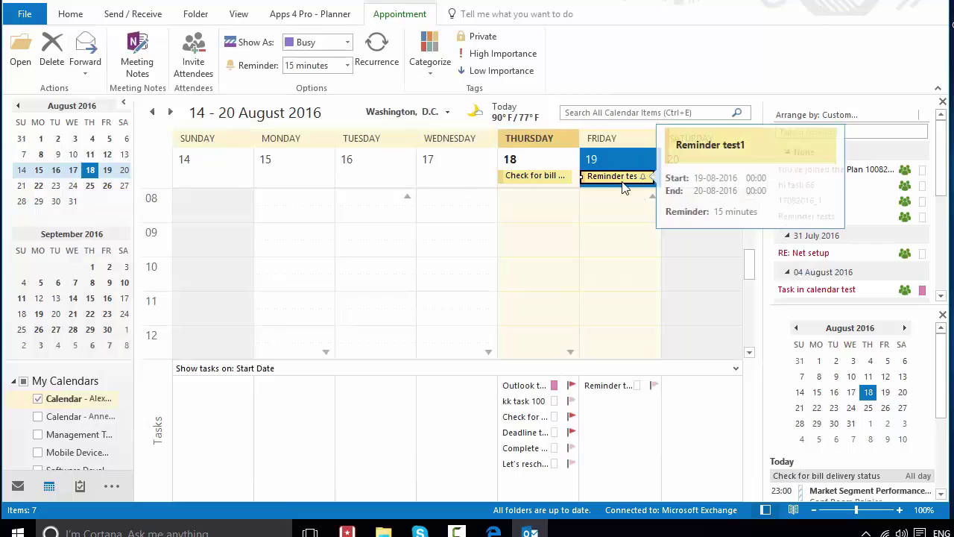
Step: Scroll up to view the Management To-Dos plan grid
{"action": "scroll", "coordinate": [407, 53], "scroll_direction": "up", "scroll_amount": 1}
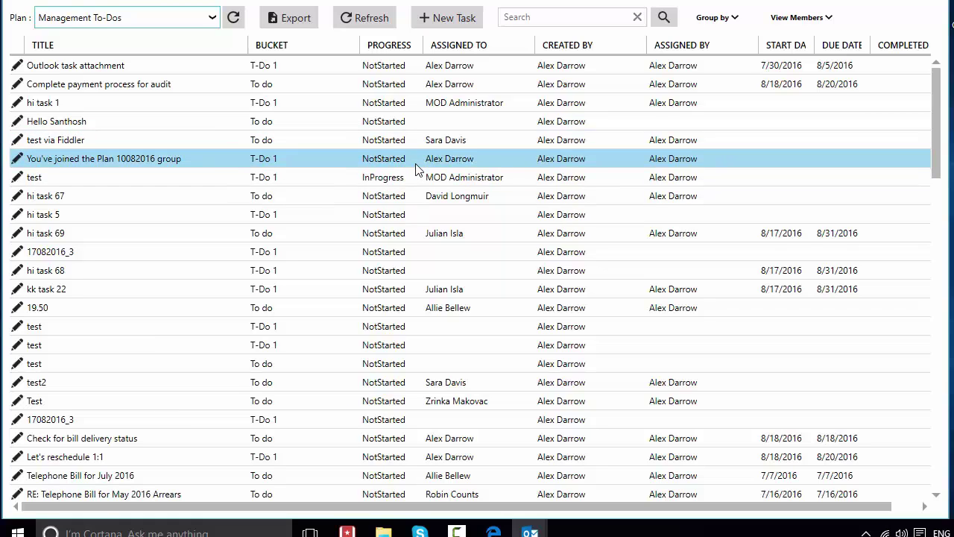
Step: Group the Management To-Dos grid by Bucket, then Progress, and collapse and re-expand T-Do 1
{"action": "left_click", "coordinate": [242, 41]}
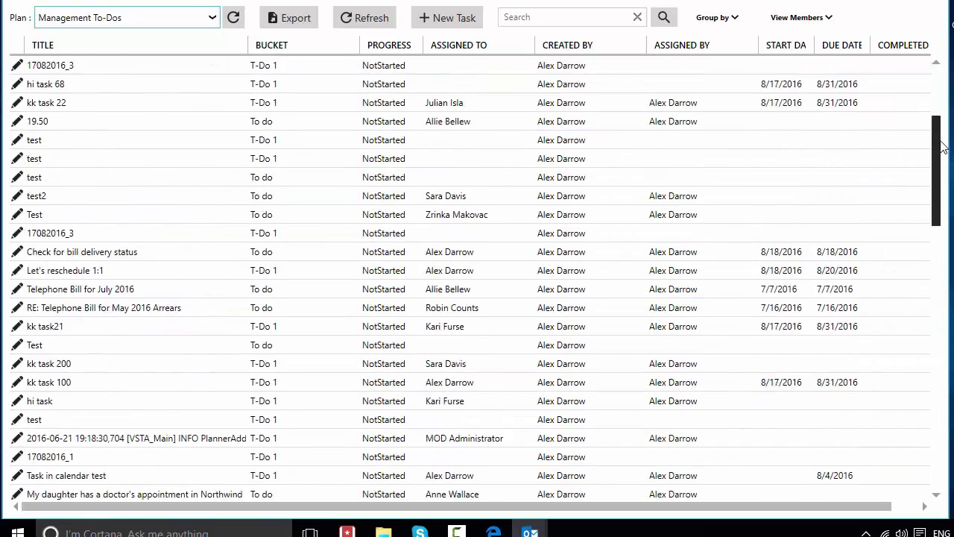
{"action": "left_click_drag", "start_coordinate": [938, 461], "coordinate": [938, 152]}
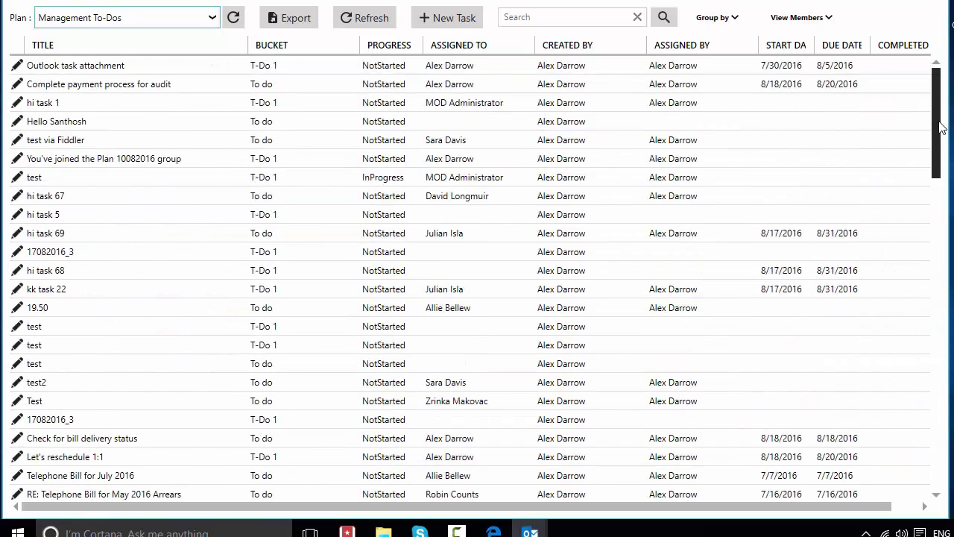
{"action": "left_click", "coordinate": [303, 16]}
{"action": "left_click", "coordinate": [733, 17]}
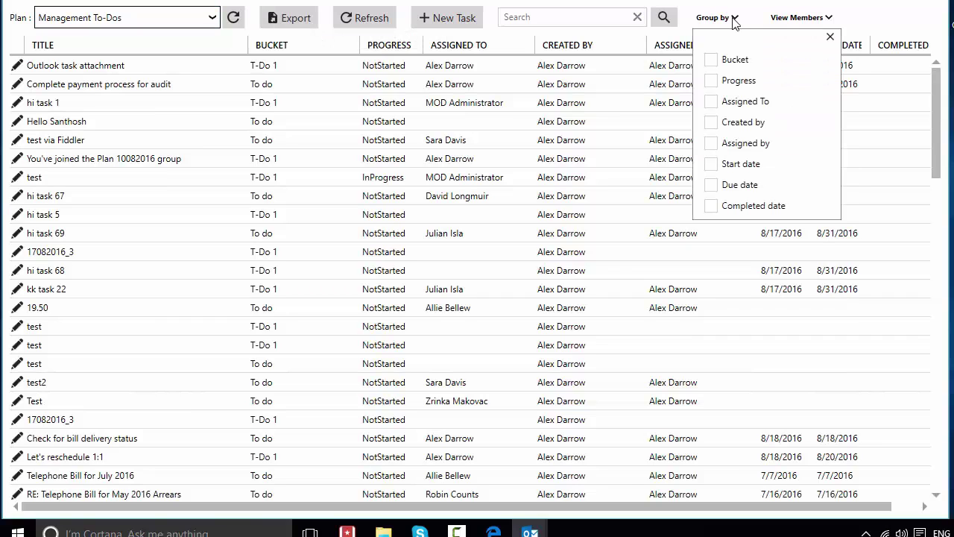
{"action": "left_click", "coordinate": [728, 61]}
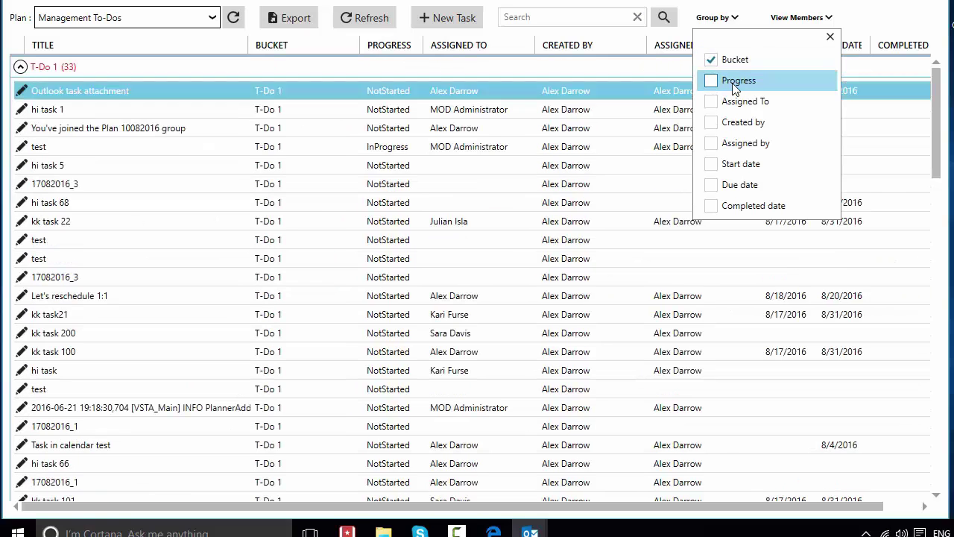
{"action": "left_click", "coordinate": [735, 84]}
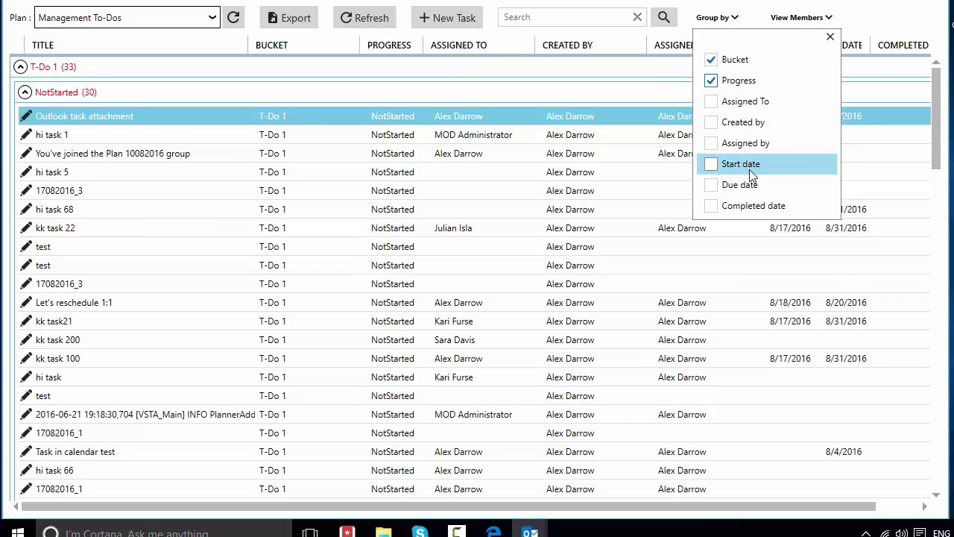
{"action": "left_click", "coordinate": [830, 37]}
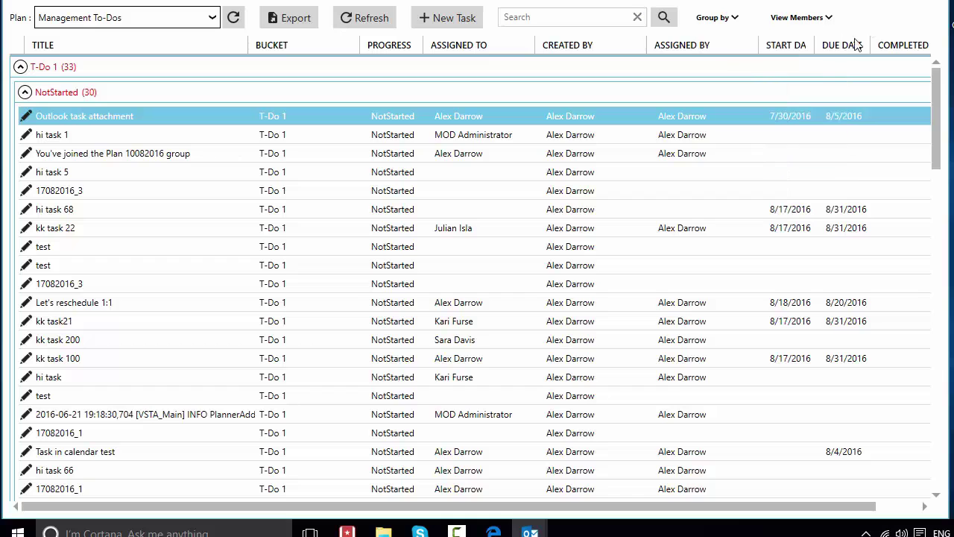
{"action": "left_click", "coordinate": [21, 66]}
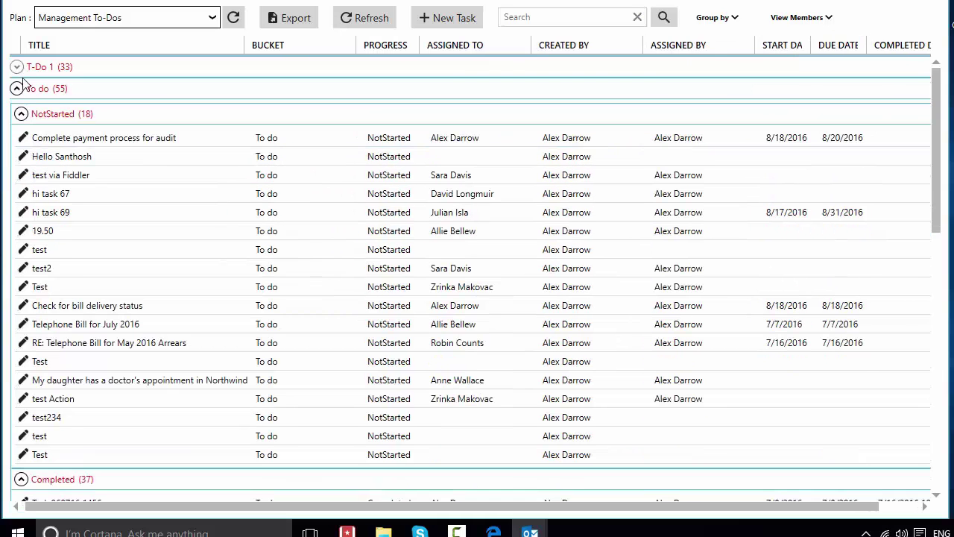
{"action": "left_click", "coordinate": [17, 66]}
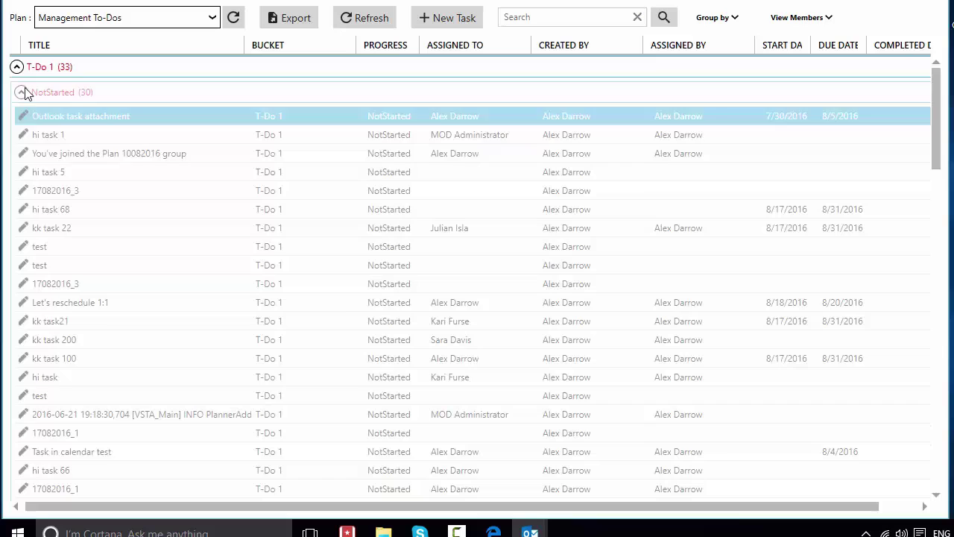
Step: Check the plan members list, then return to the calendar with the Apps 4 Pro - Planner settings showing
{"action": "left_click", "coordinate": [820, 17]}
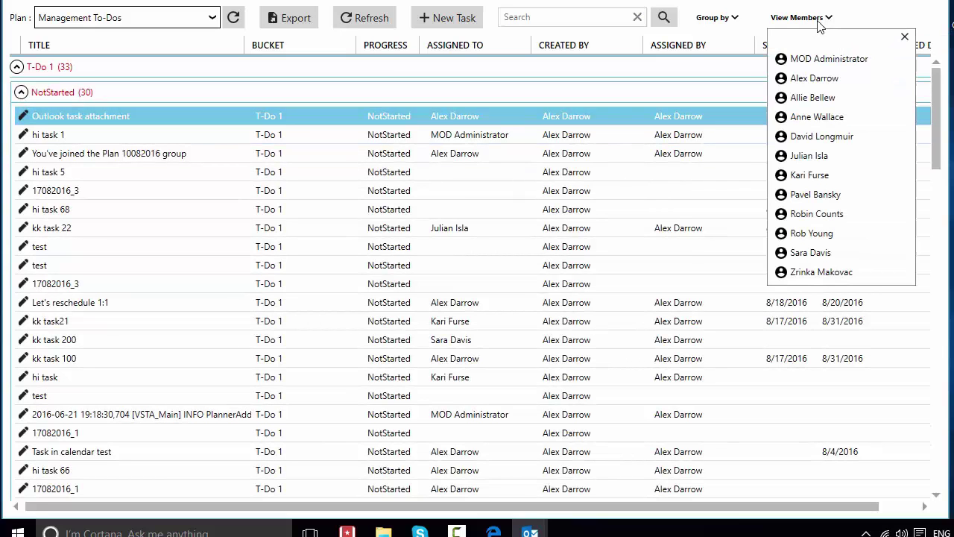
{"action": "left_click", "coordinate": [712, 74]}
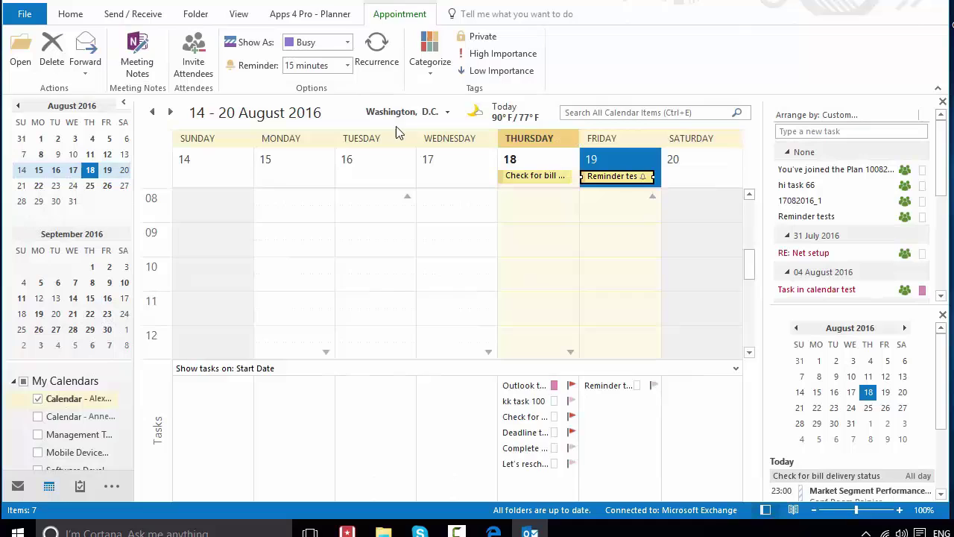
{"action": "left_click", "coordinate": [316, 15]}
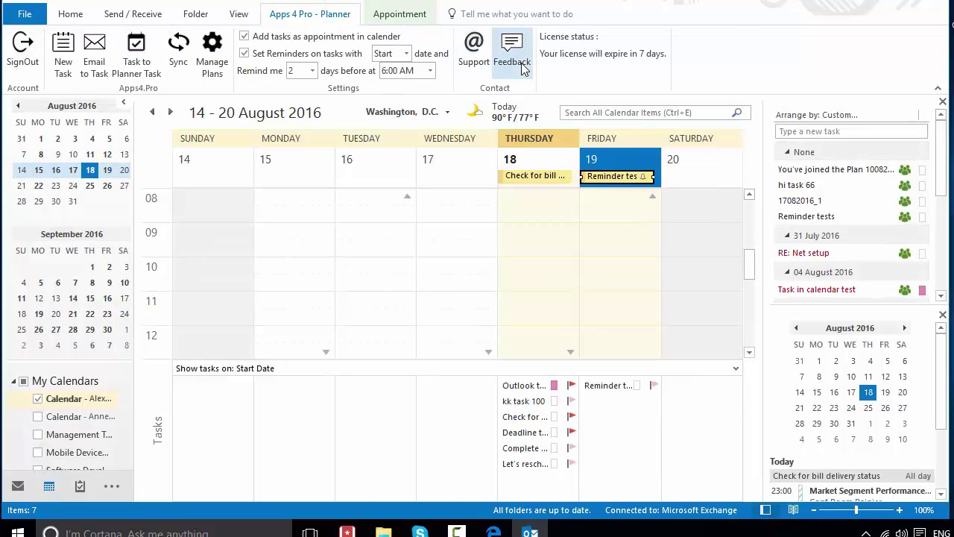